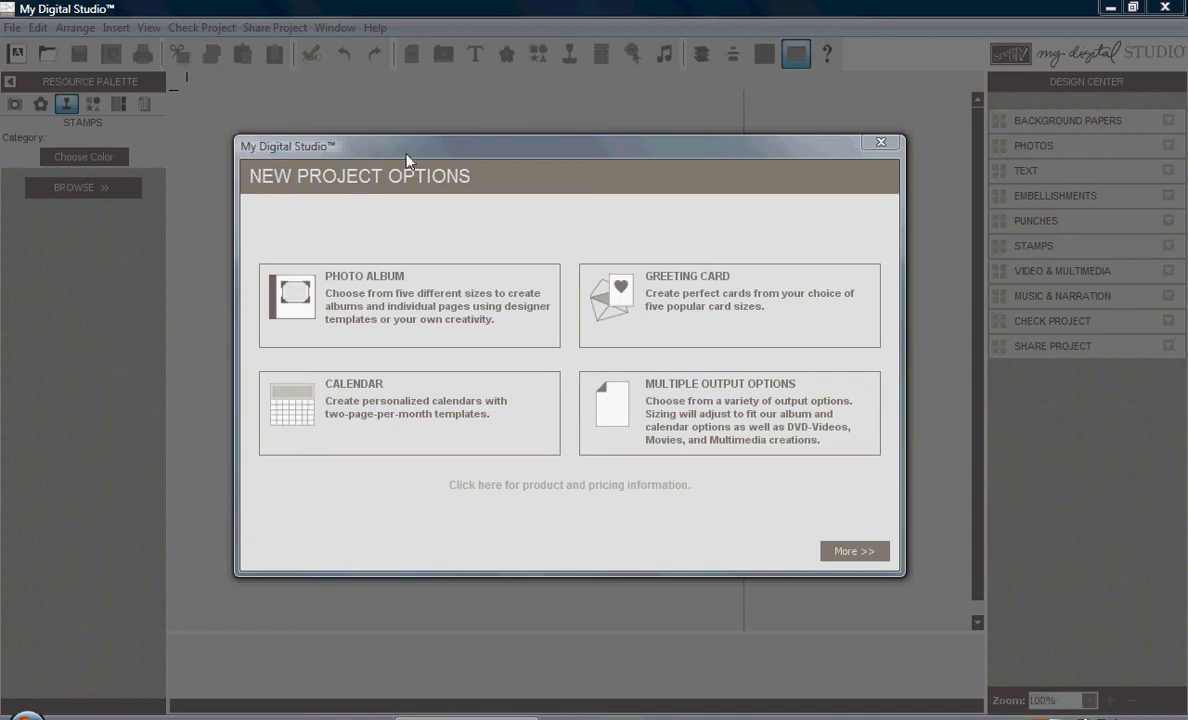
Create a 6" x 6" square greeting card project from scratch, named "Wedding Invitation", starting with a blank page.
click(697, 320)
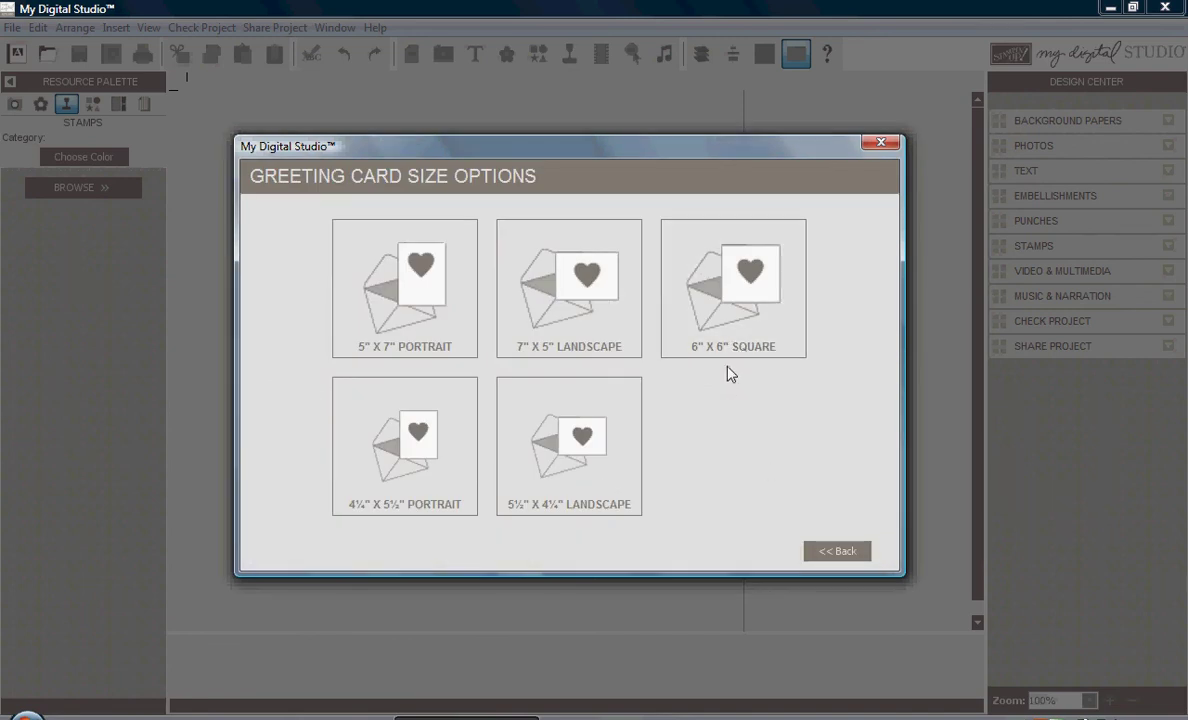
click(731, 316)
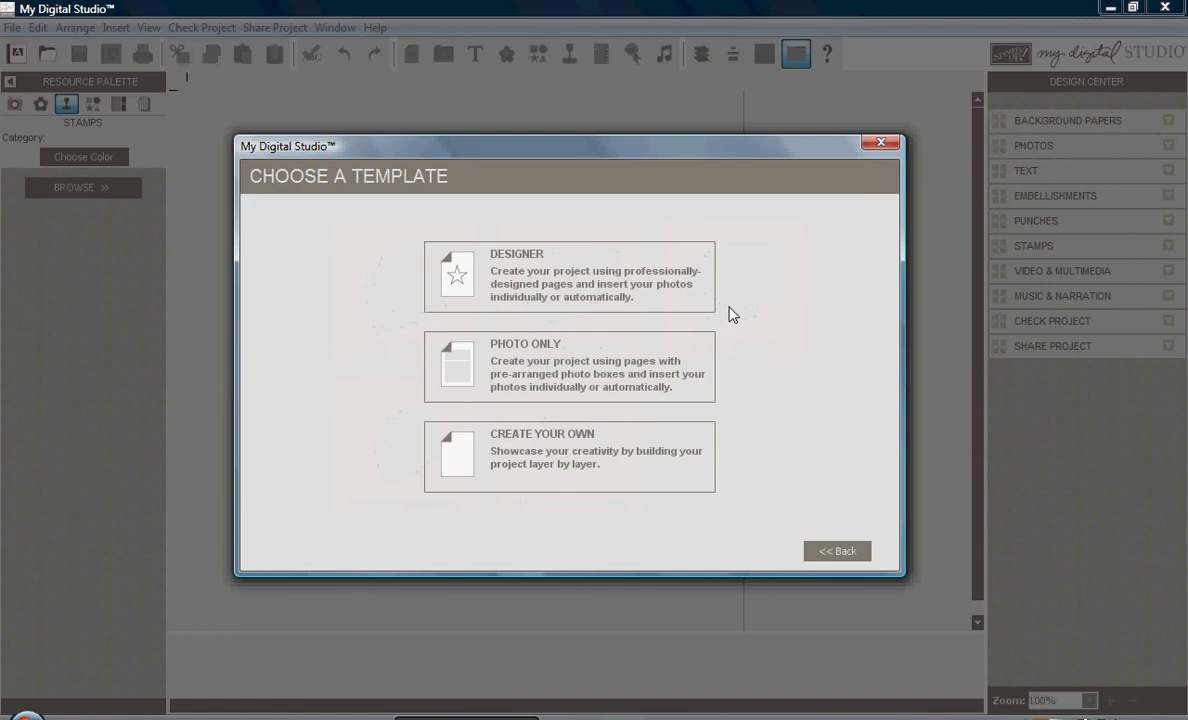
click(527, 459)
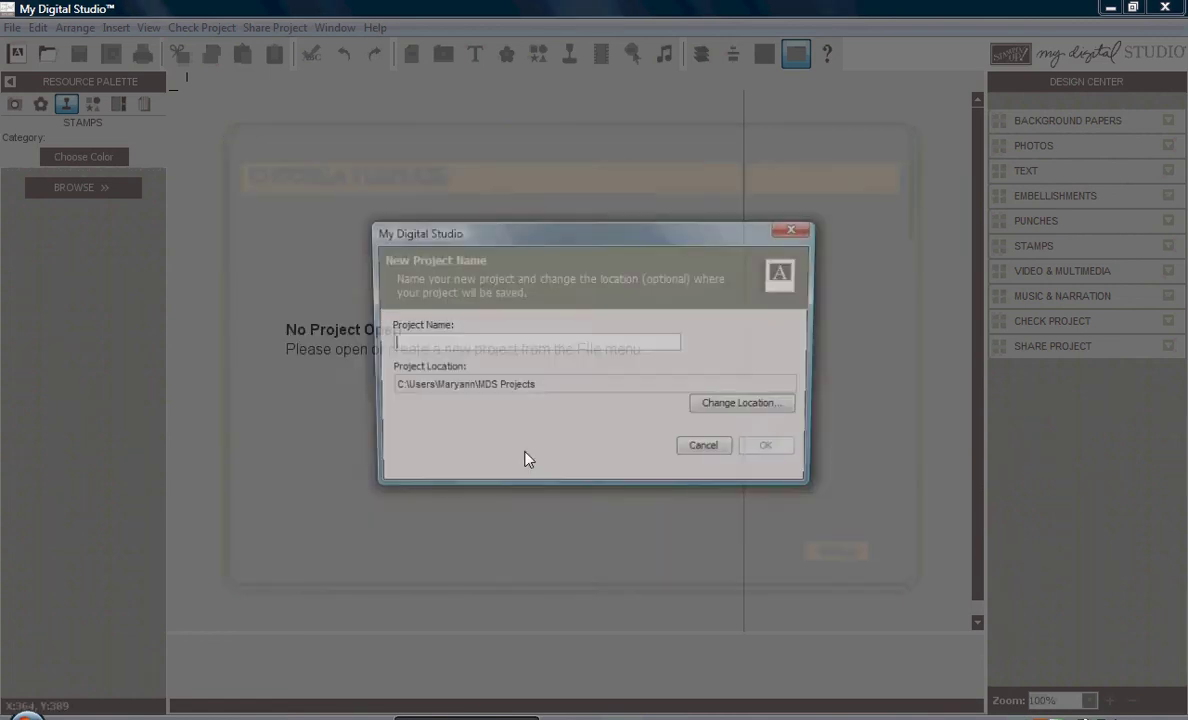
text(Wedding Inv)
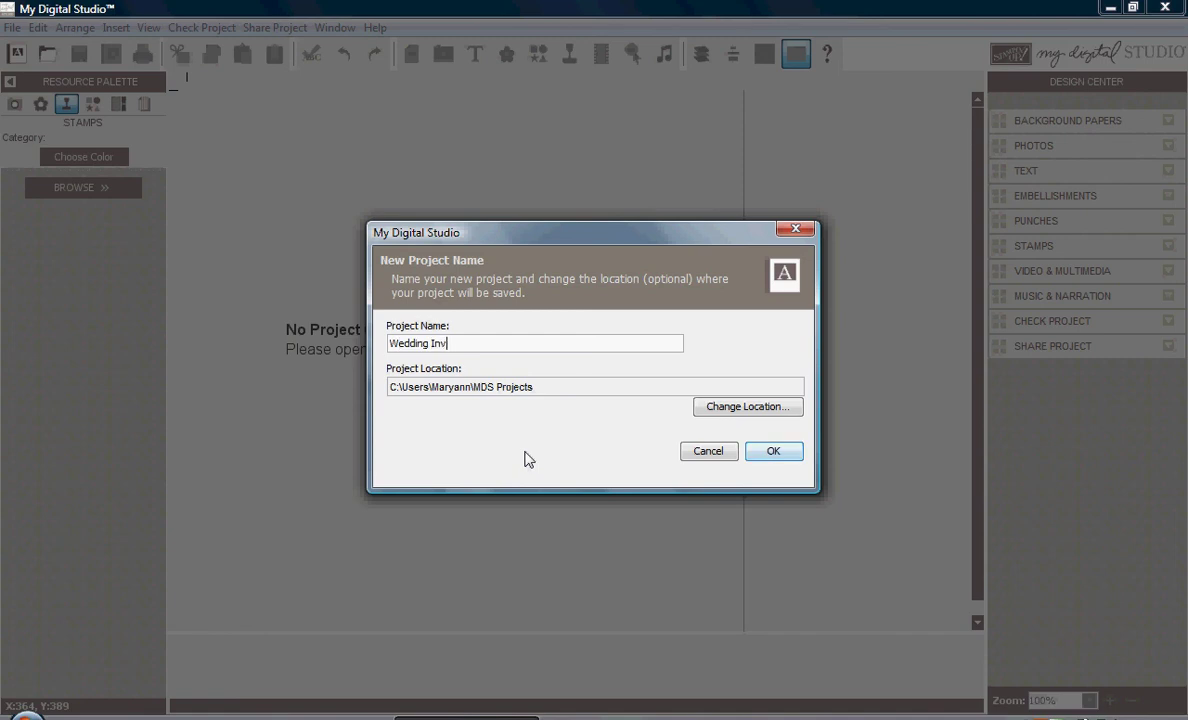
text(itation)
click(774, 452)
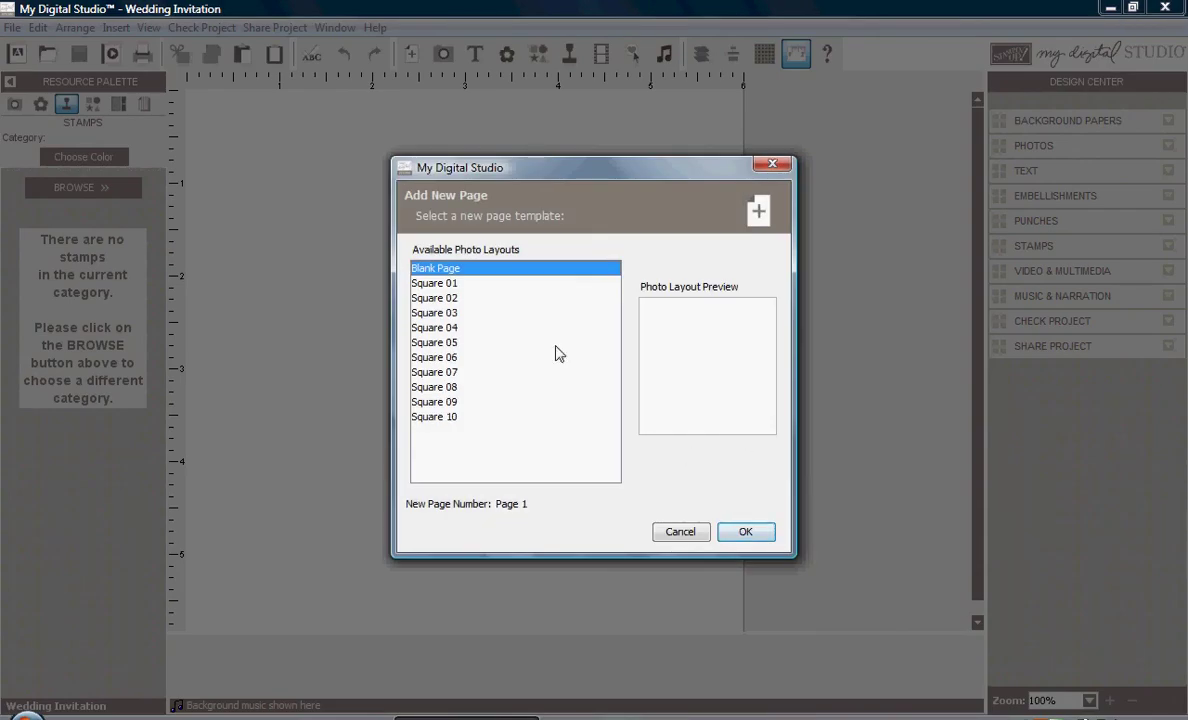
click(746, 536)
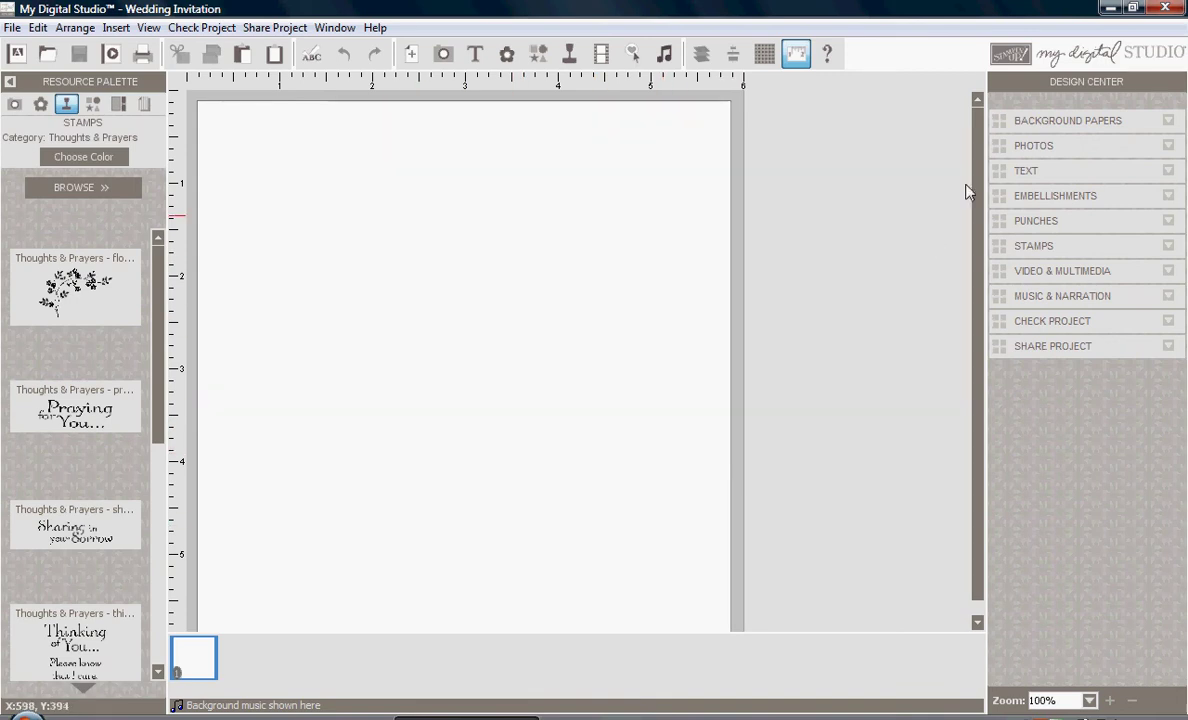
Set the page background to the pale cream palette color.
click(1003, 125)
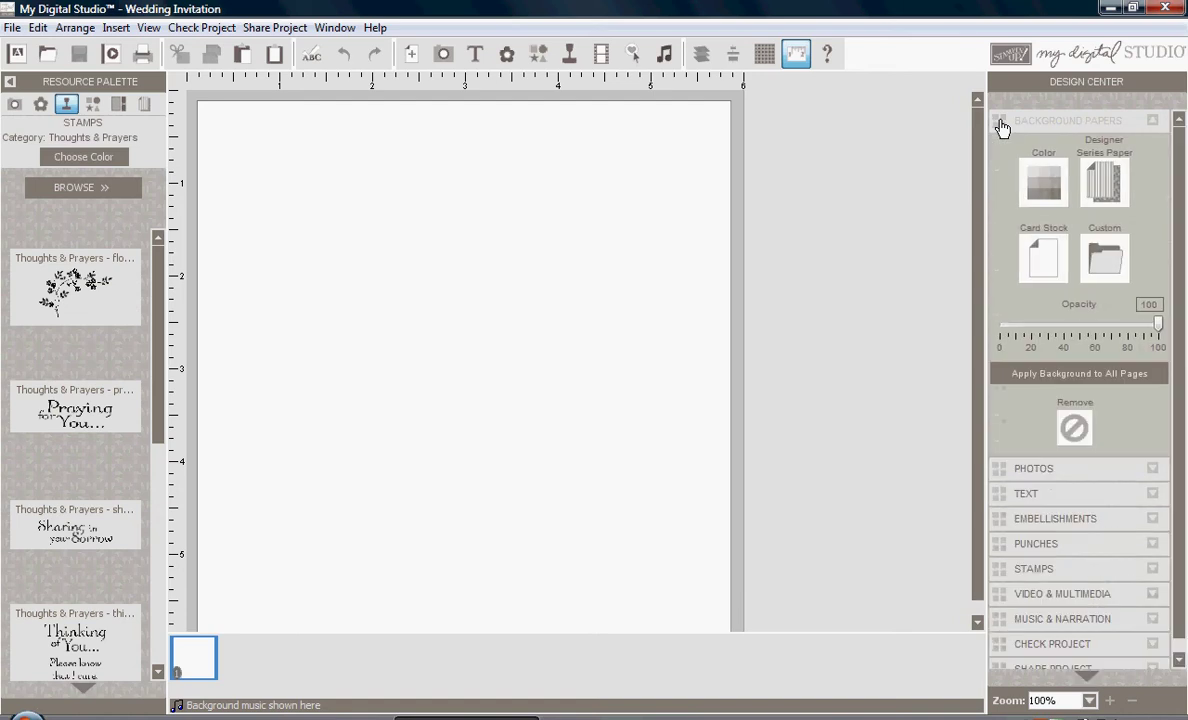
click(1043, 183)
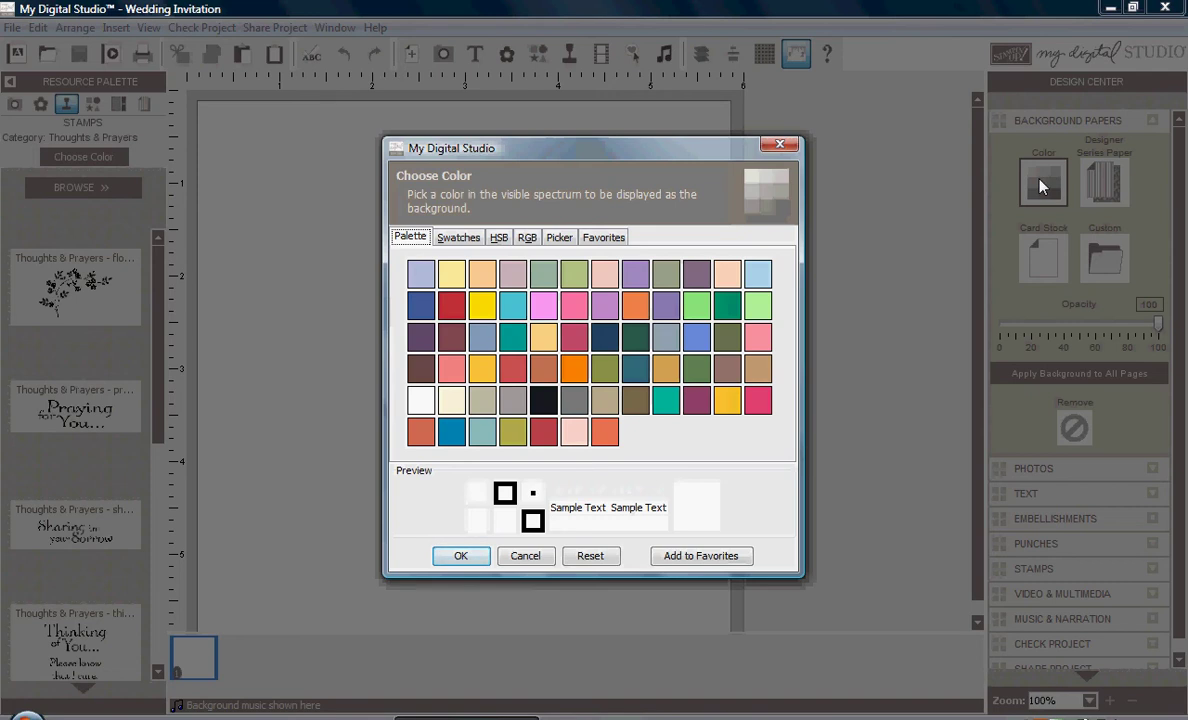
click(453, 403)
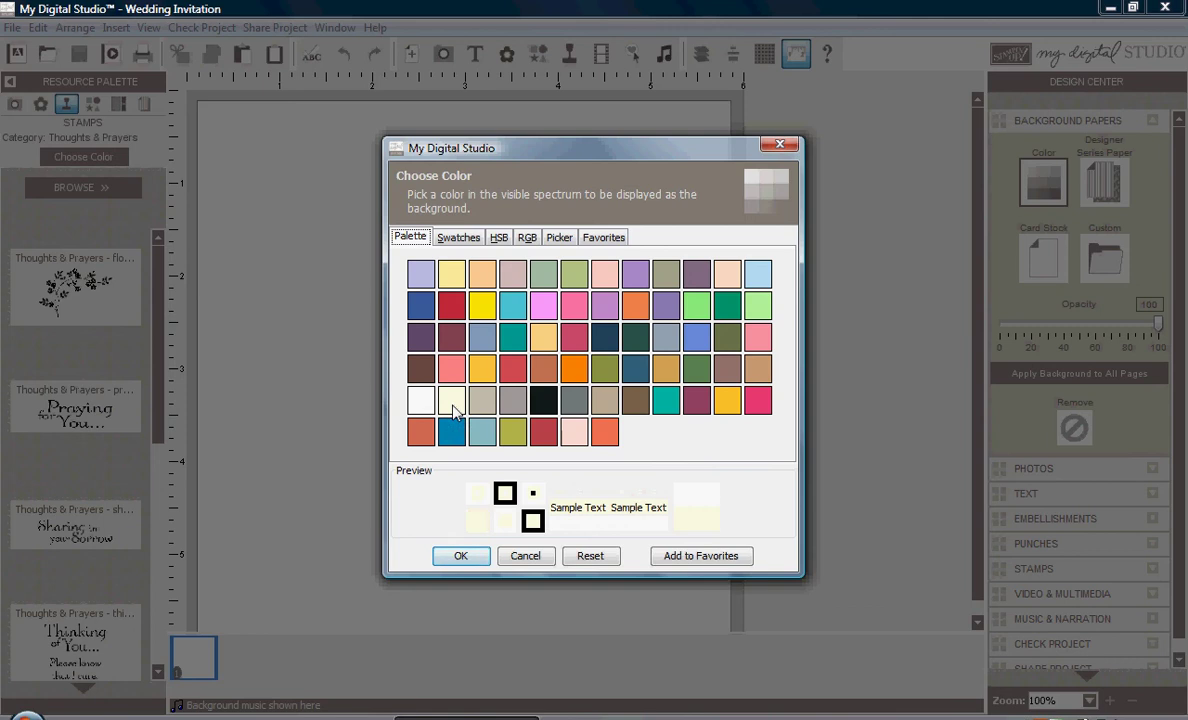
click(460, 557)
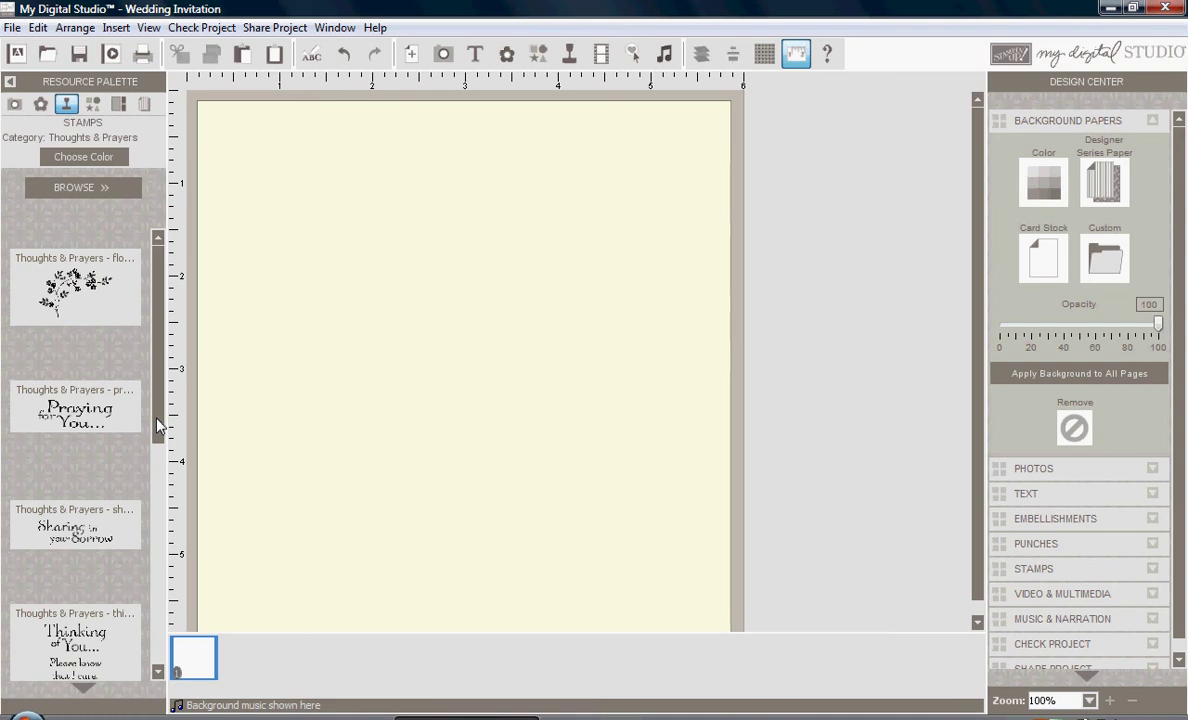
Change the stamp color to the light tan brown in the palette.
drag(157, 420, 175, 379)
click(70, 160)
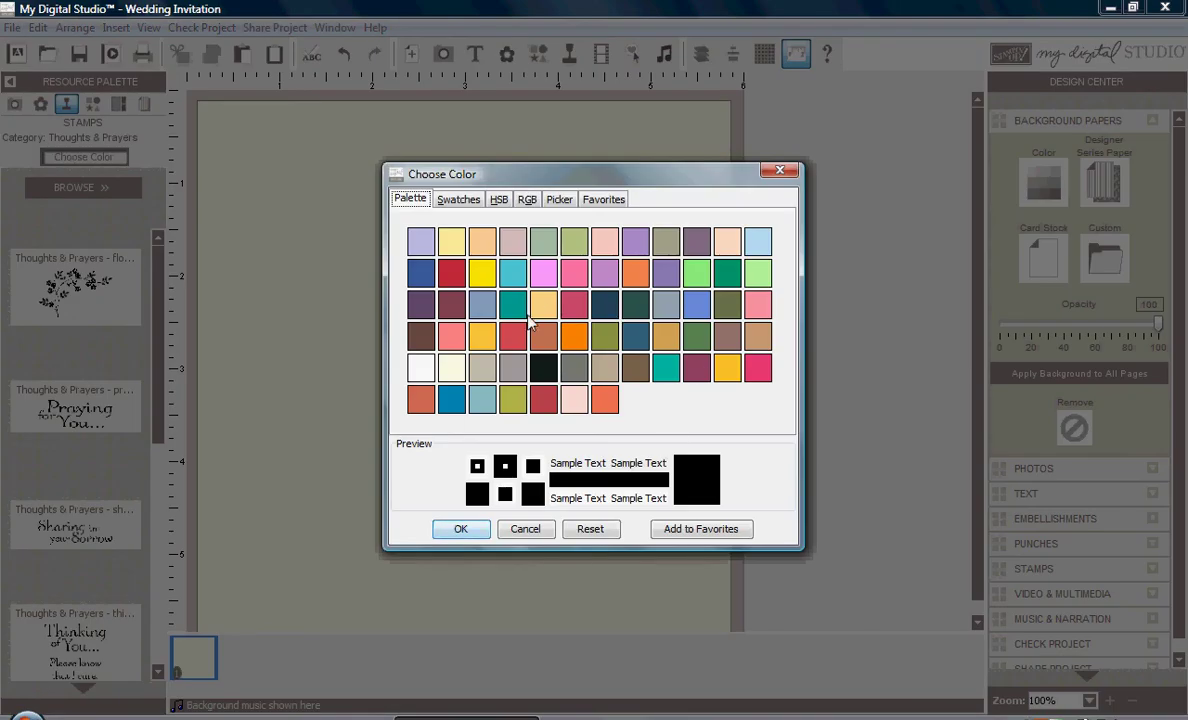
click(760, 340)
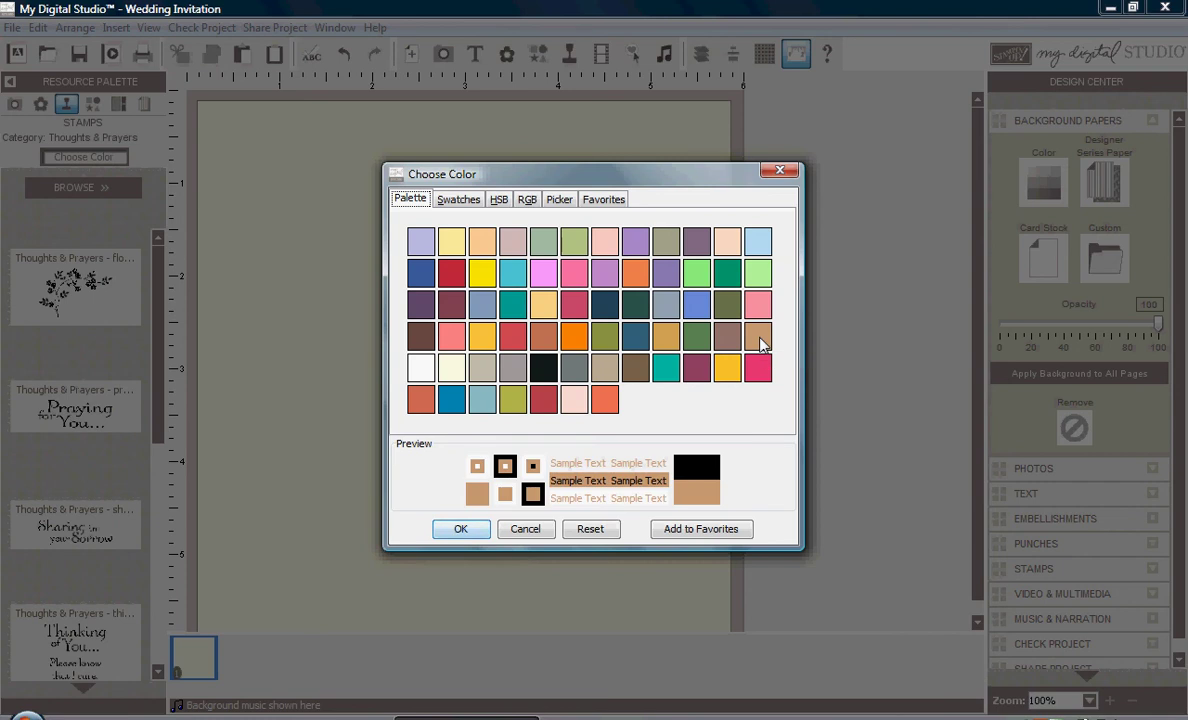
click(461, 530)
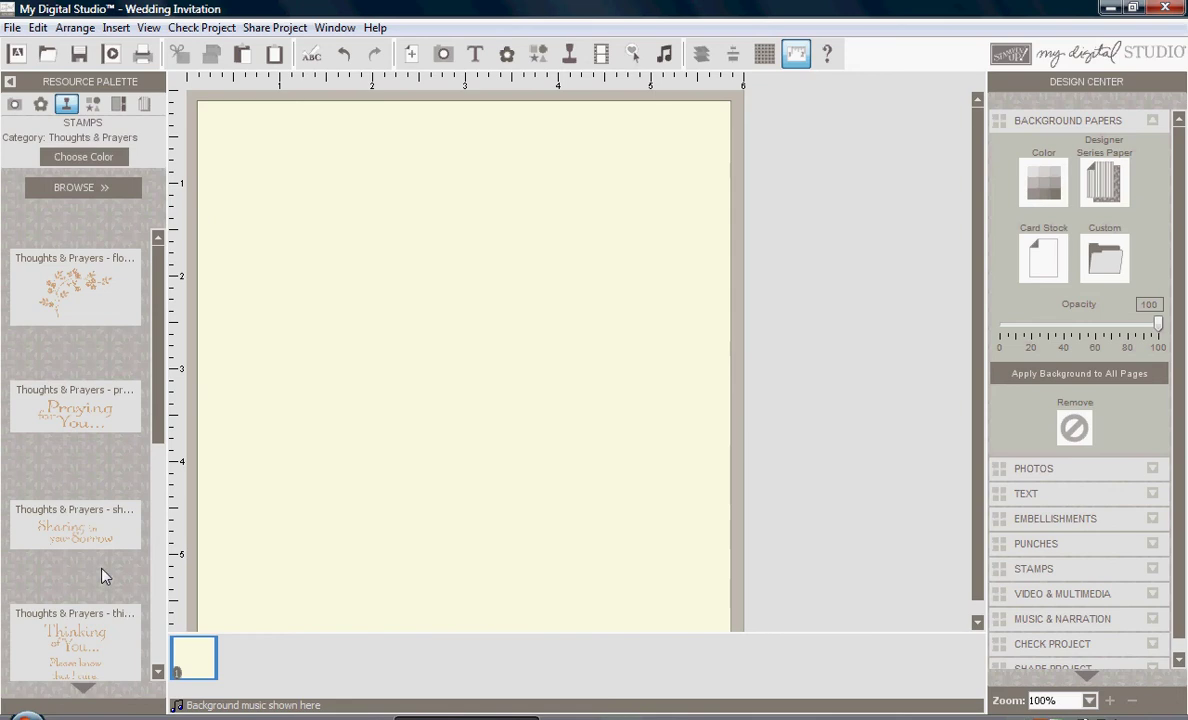
Add the Thoughts & Prayers floral branch stamp in the page's upper-left corner and reduce its opacity to 35.
click(75, 289)
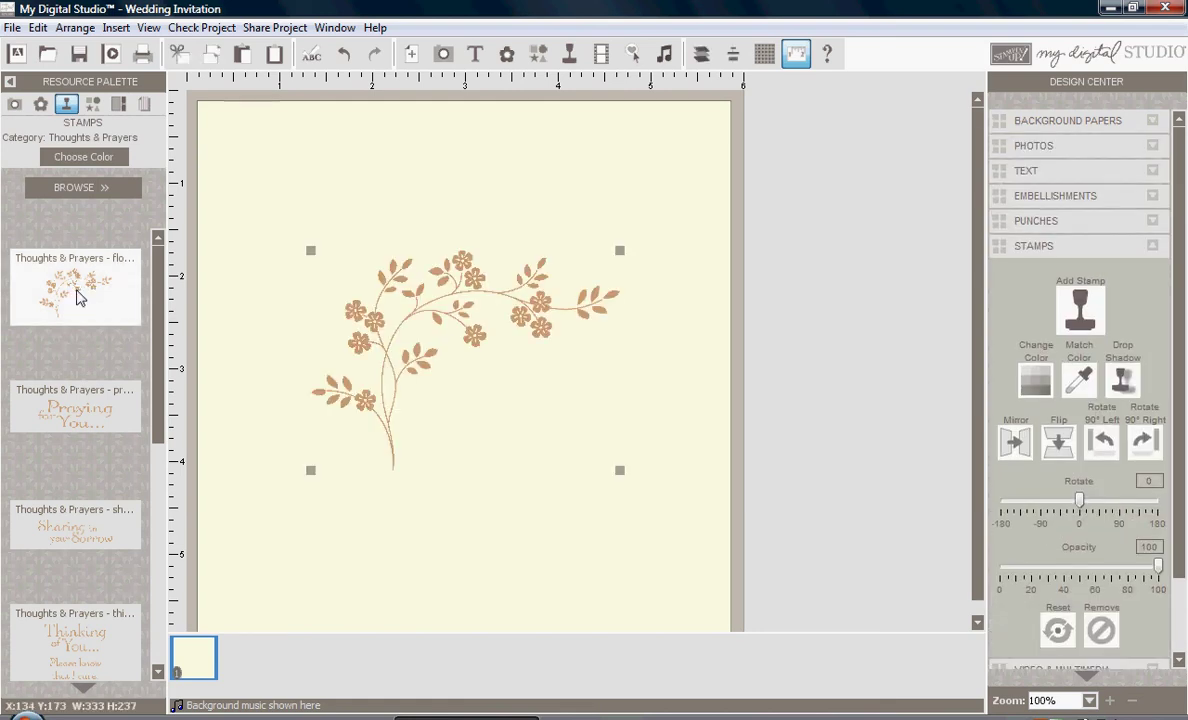
drag(392, 327, 317, 215)
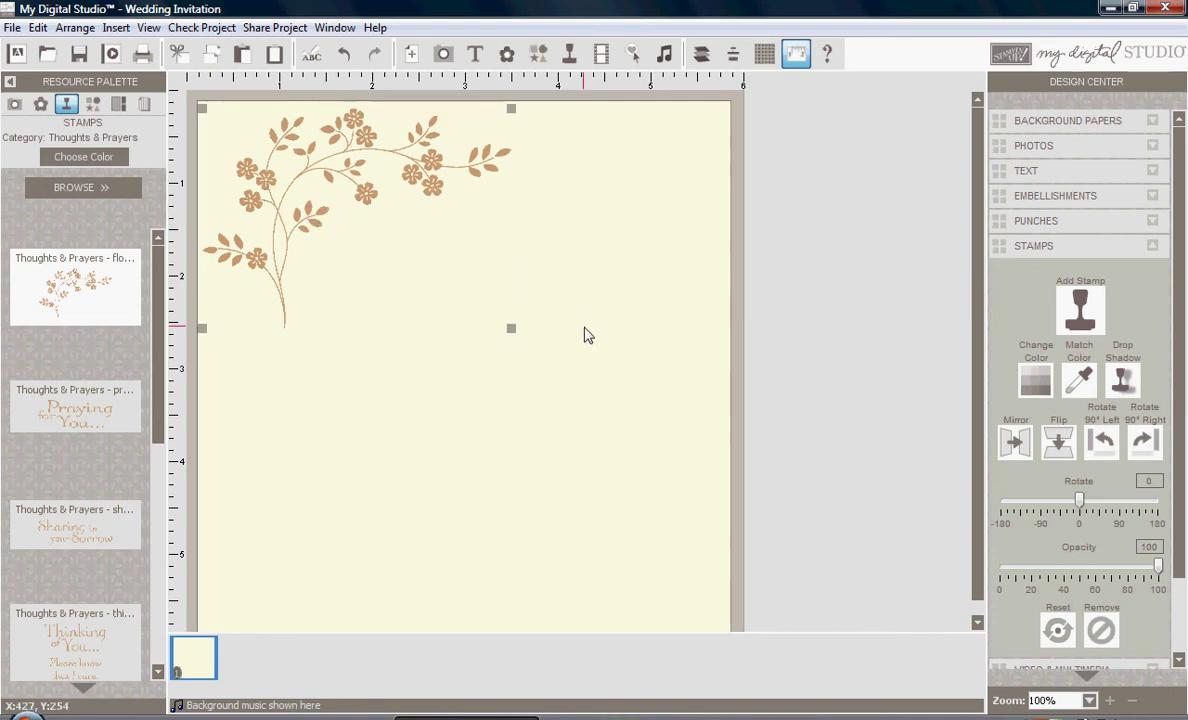
click(441, 468)
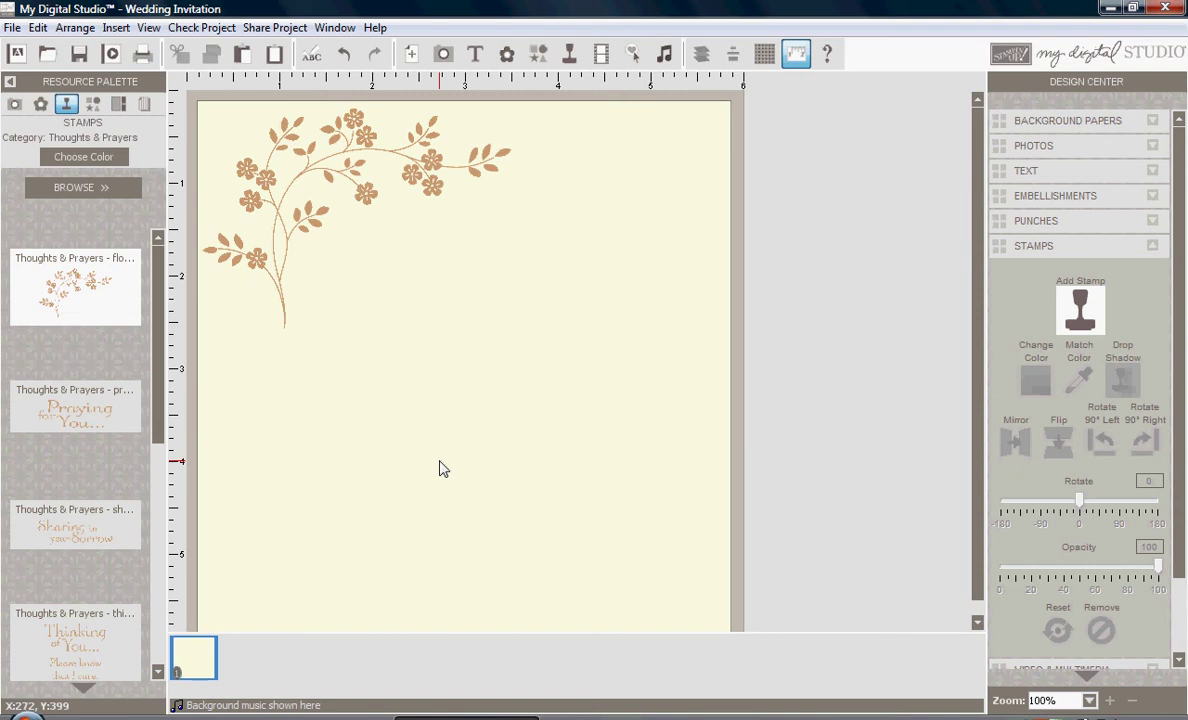
click(333, 194)
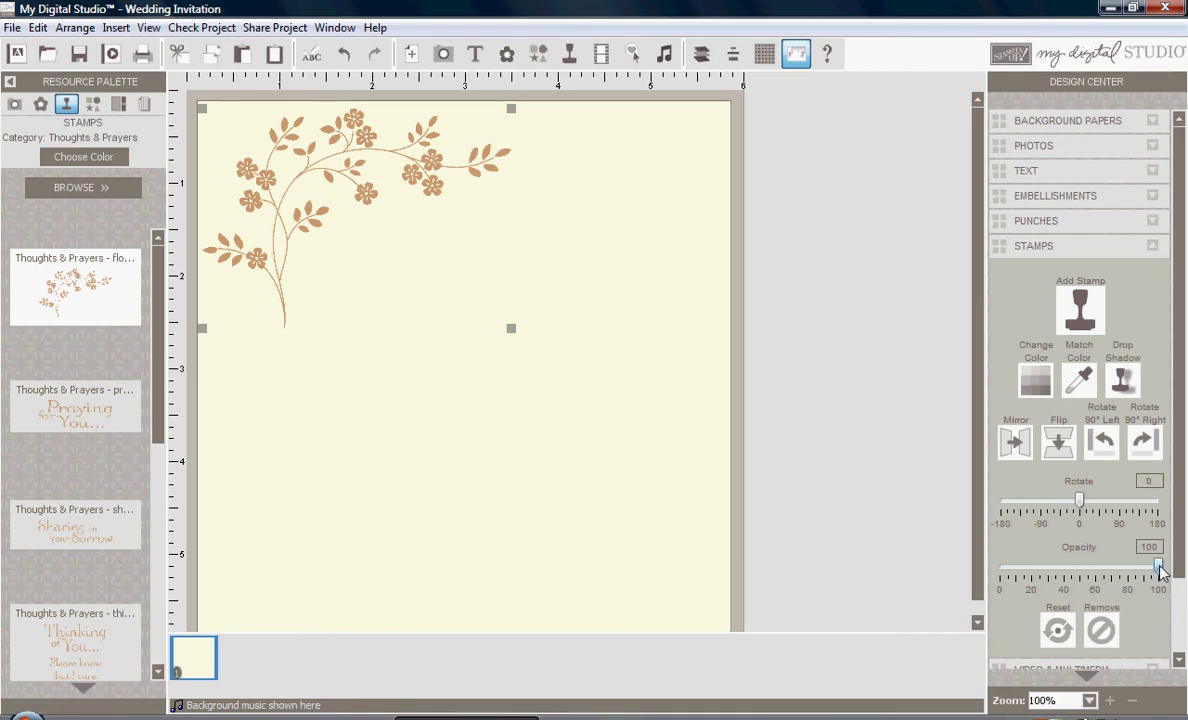
drag(1160, 570, 1057, 578)
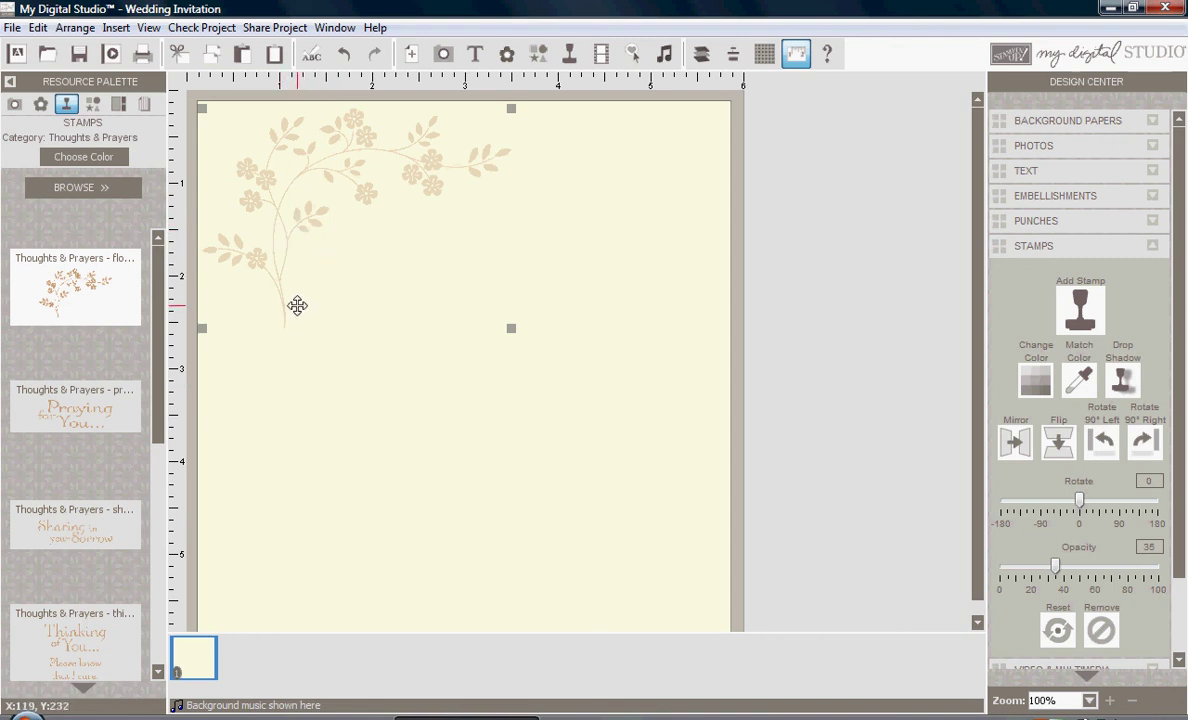
Duplicate the floral branch stamp and place the copy in the page's lower-right corner.
right_click(284, 209)
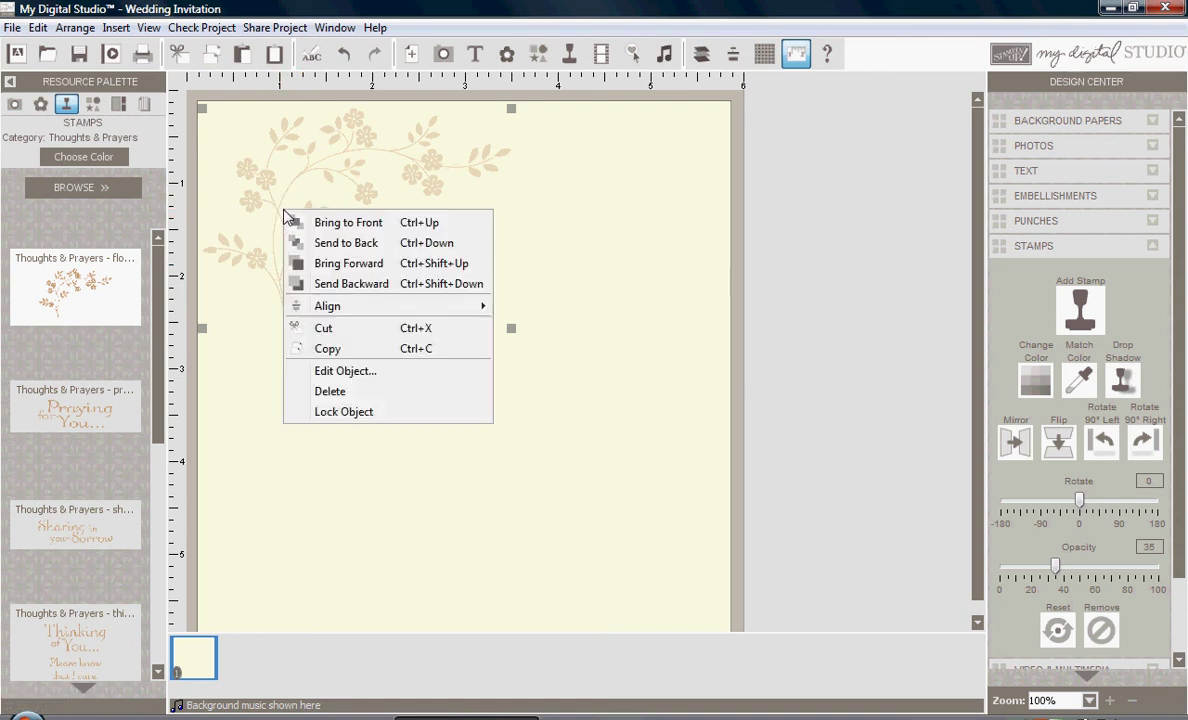
click(327, 349)
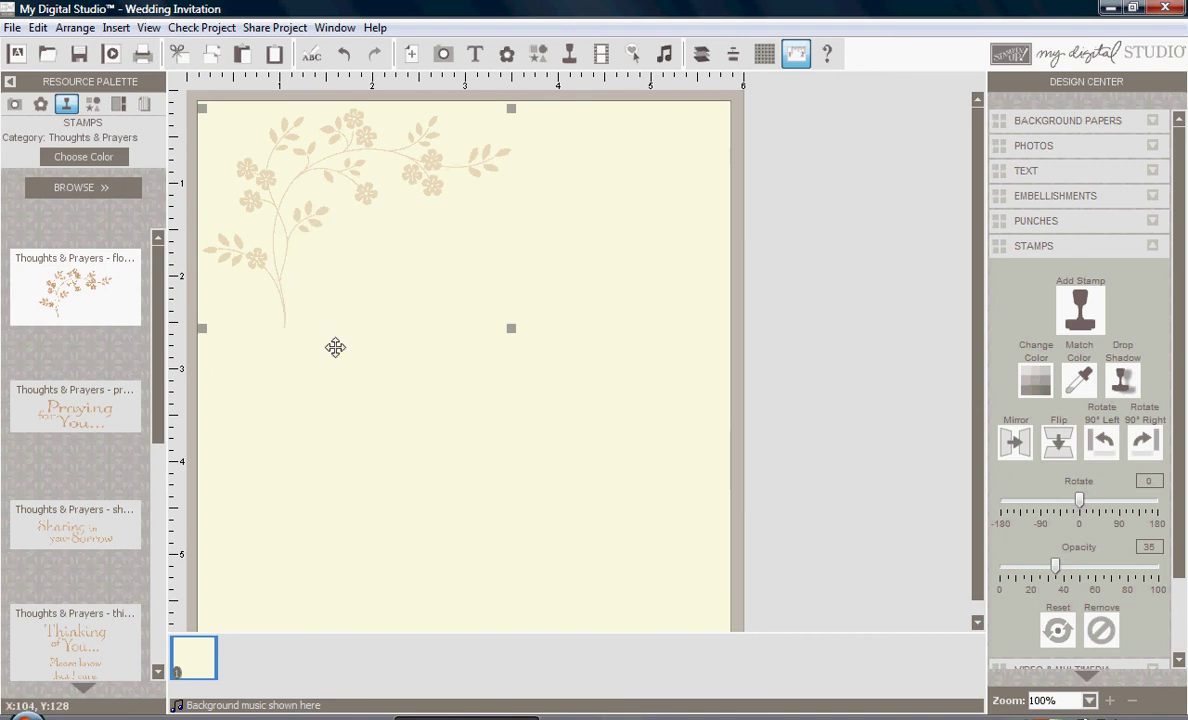
right_click(349, 420)
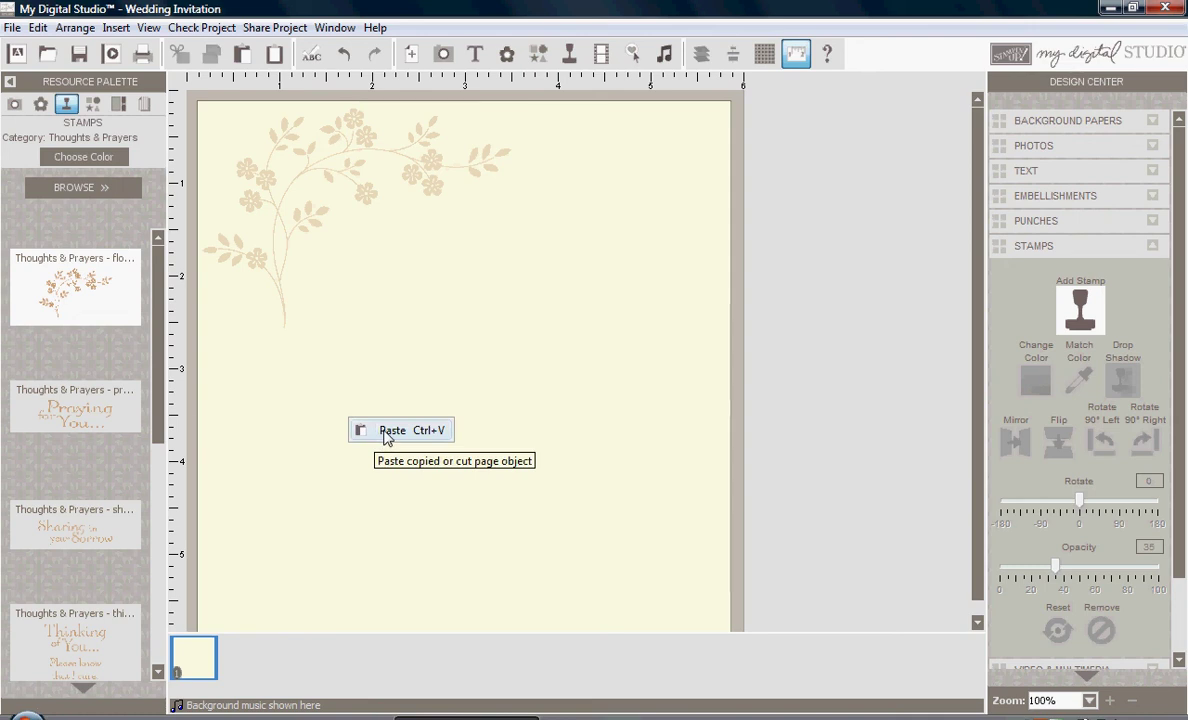
click(390, 430)
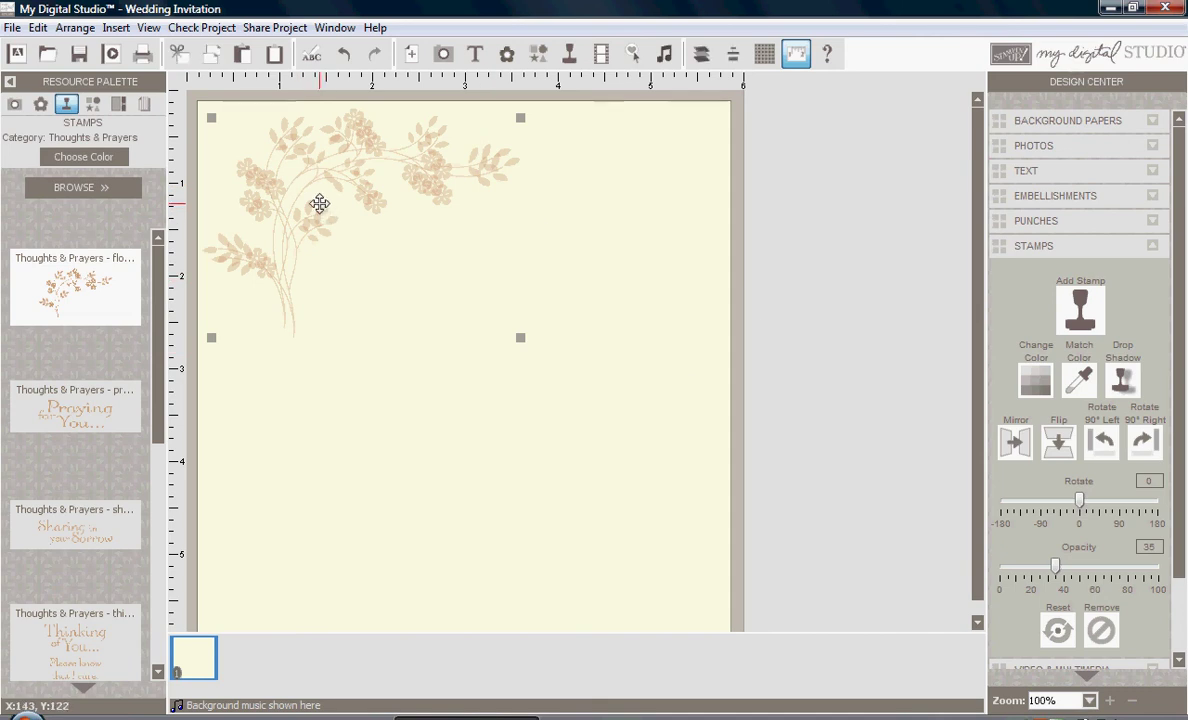
drag(322, 208, 525, 493)
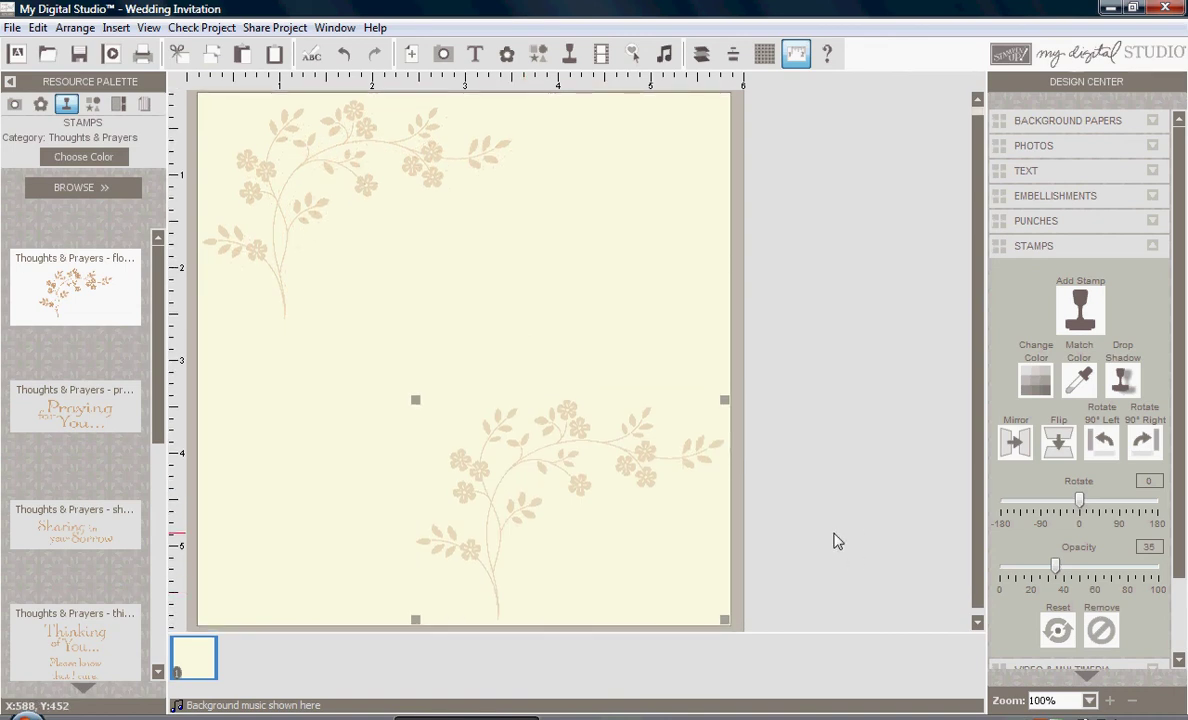
Flip and mirror the lower-right floral branch so it frames the corner opposite the original.
click(1060, 445)
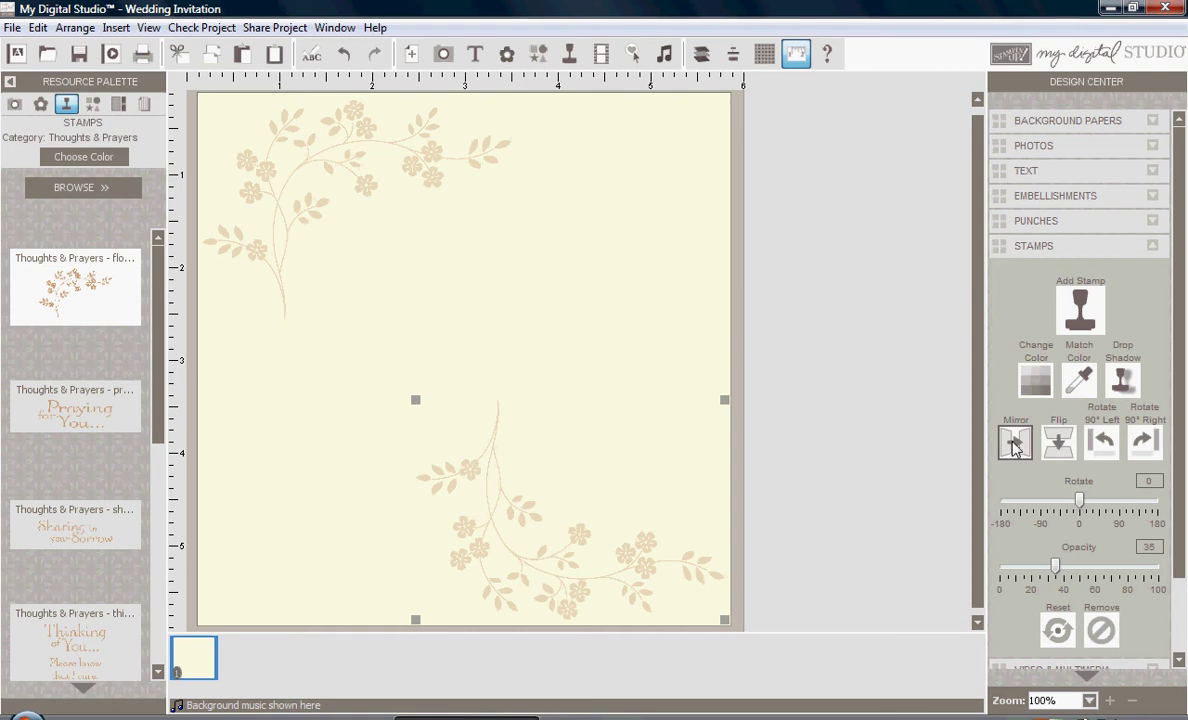
click(1014, 445)
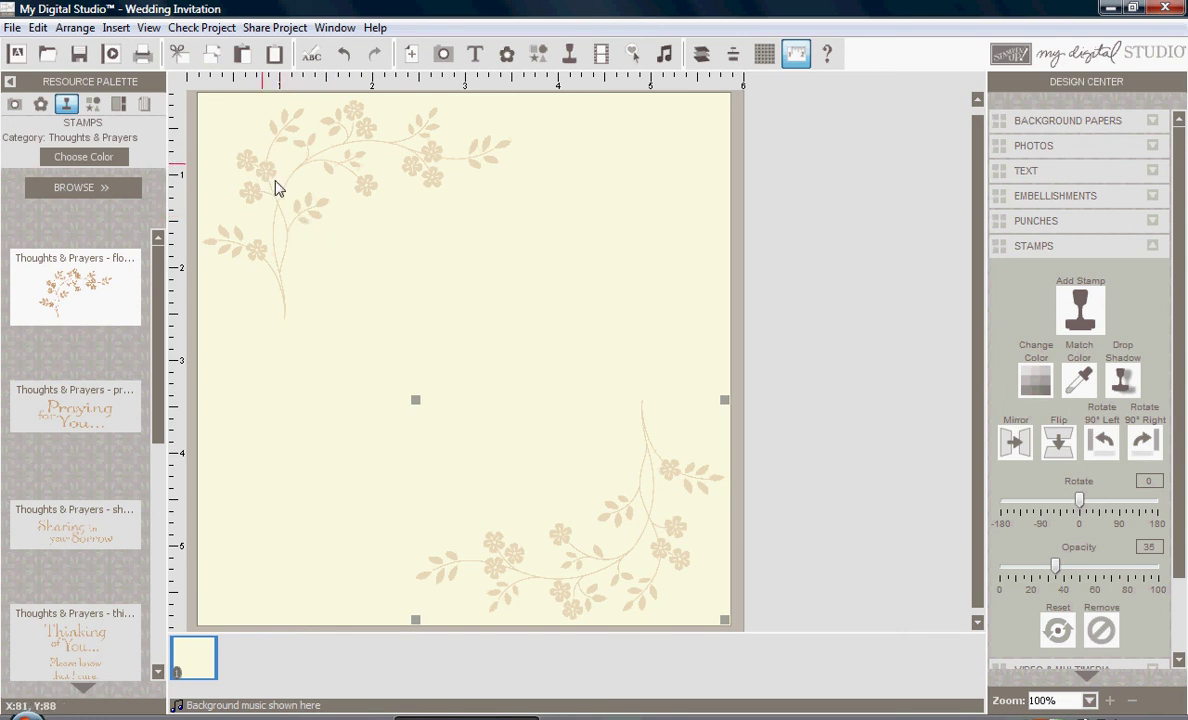
click(483, 331)
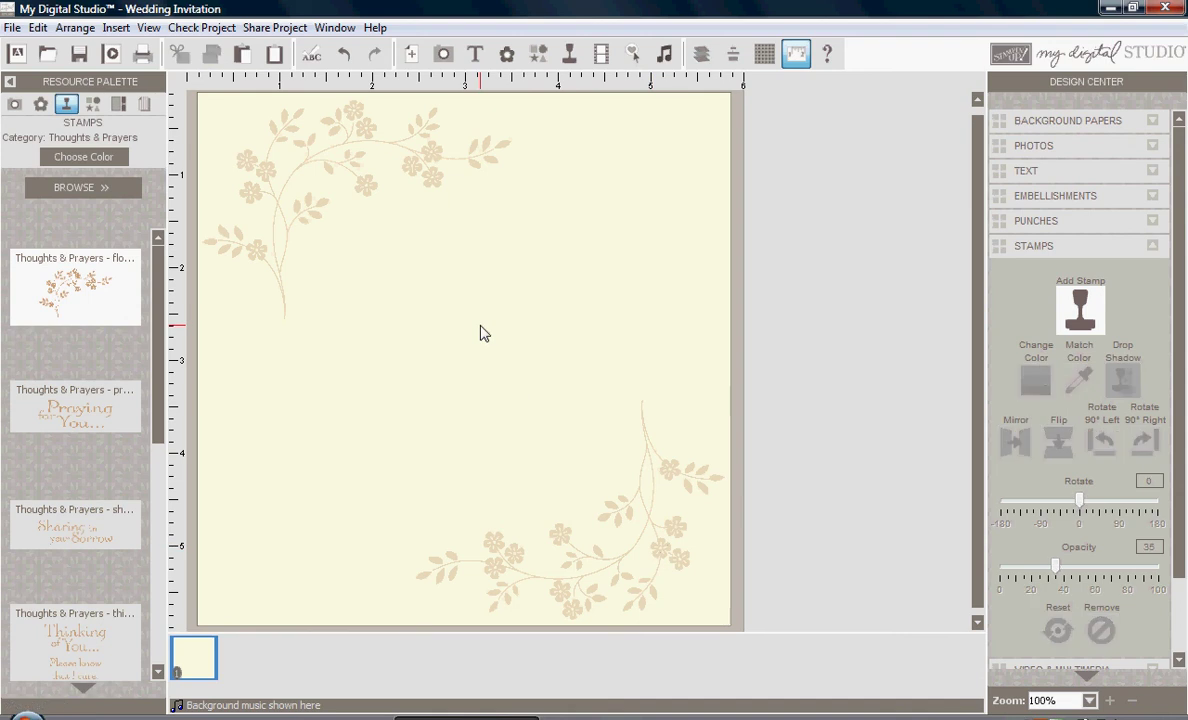
Add a text box about 4.2 inches square, centered on the page between the two floral branches.
click(1000, 248)
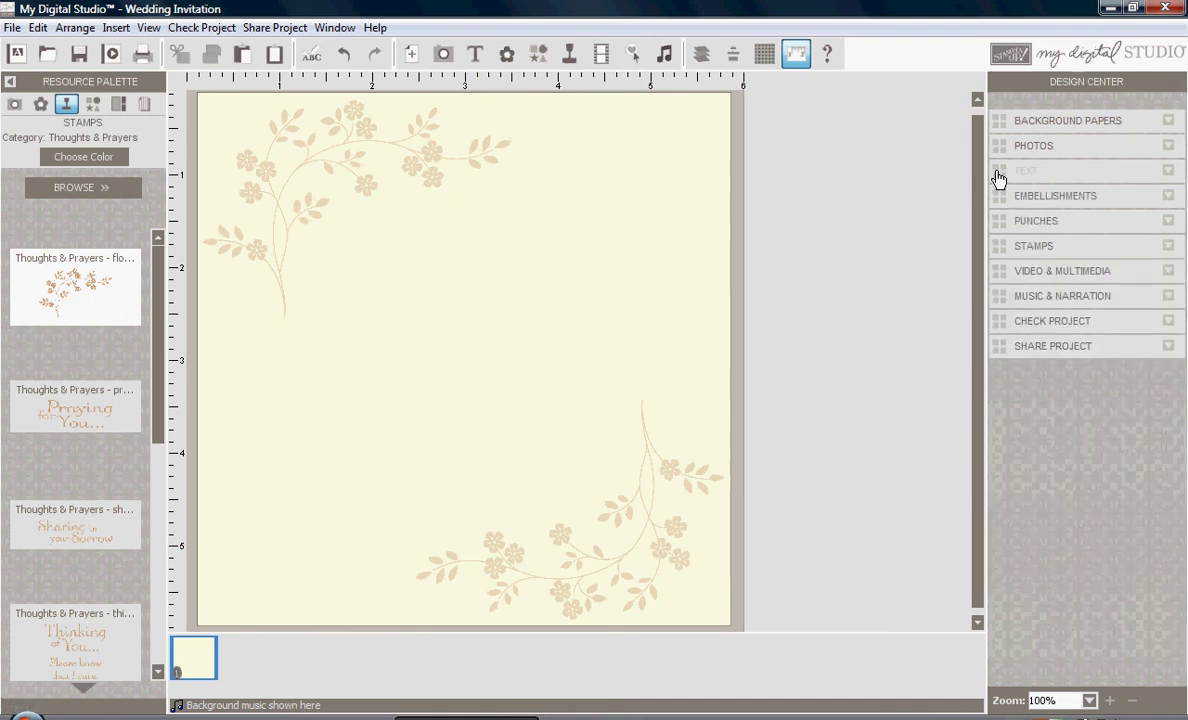
click(998, 175)
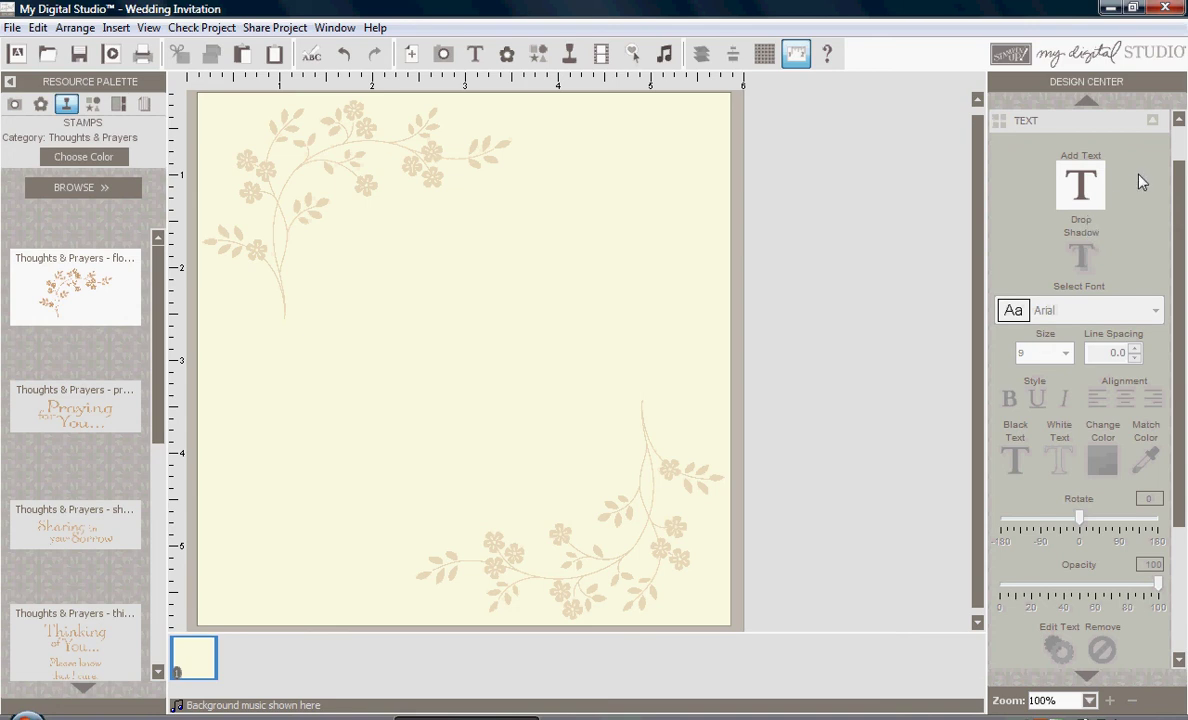
click(1080, 187)
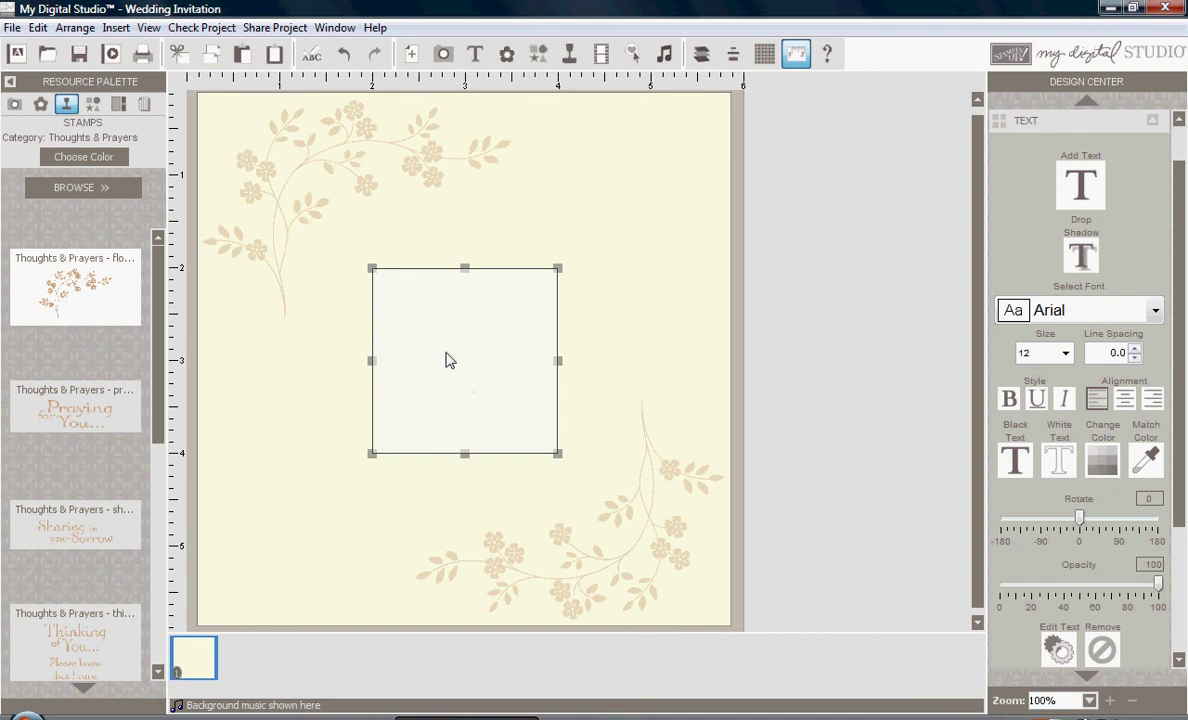
drag(449, 360, 355, 261)
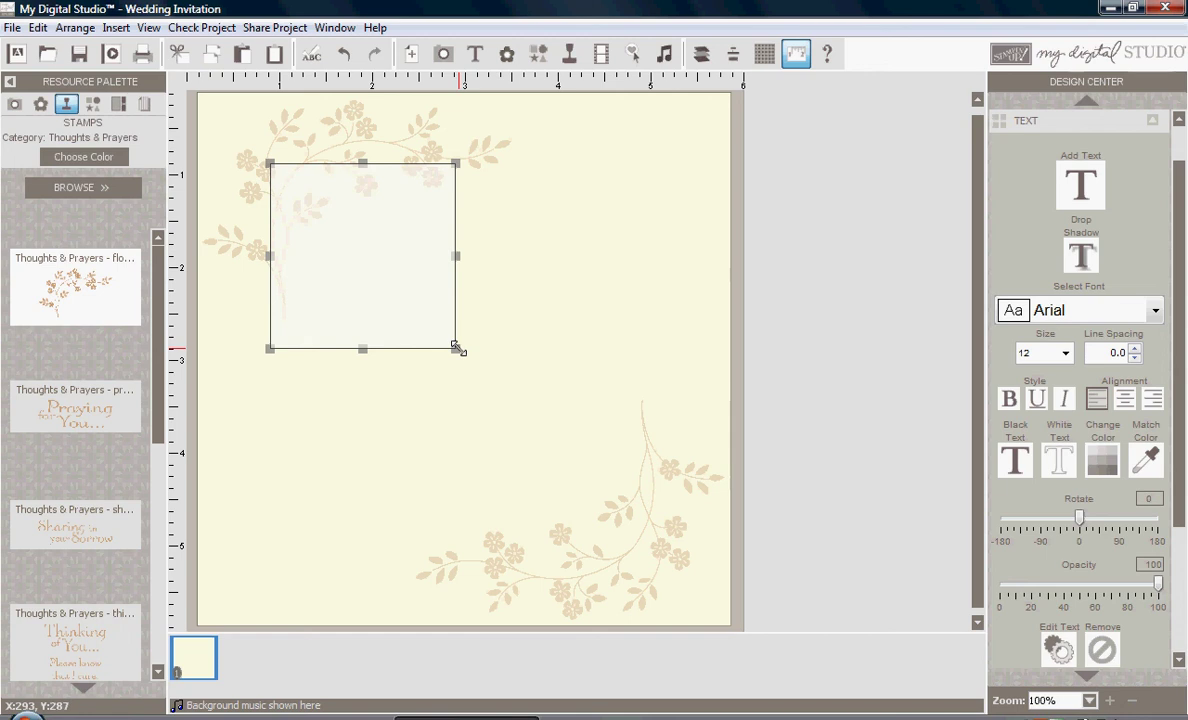
drag(455, 346, 661, 557)
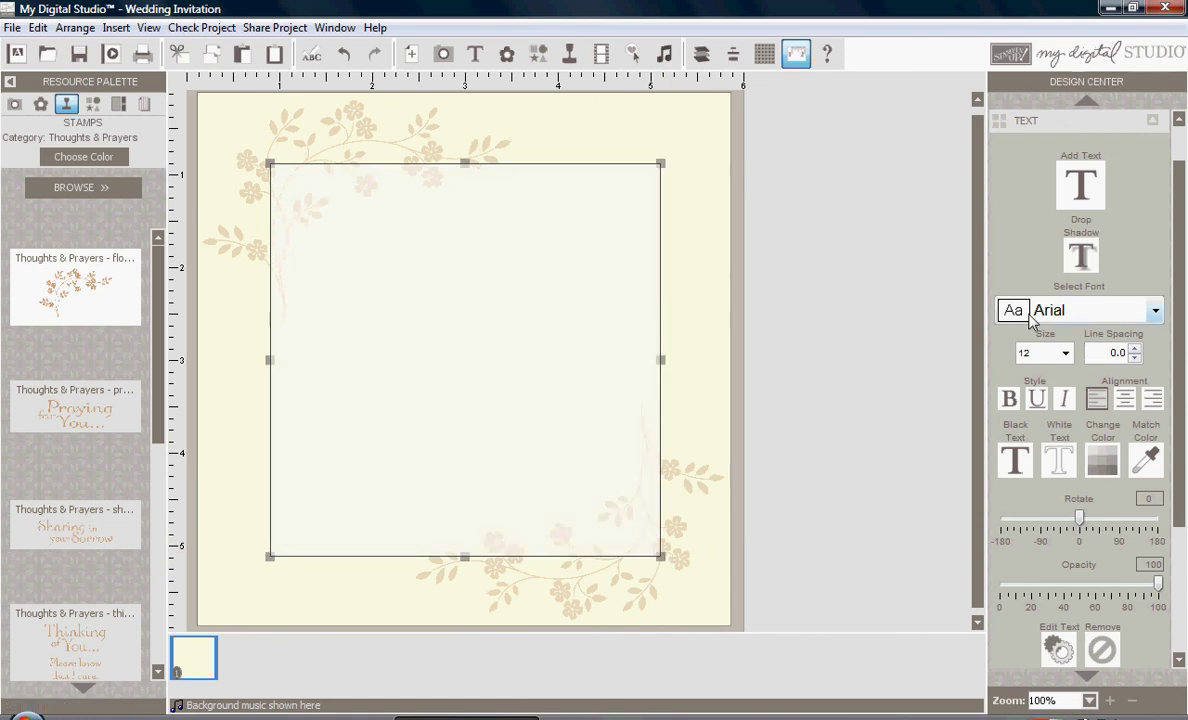
Set the text box's font size to 18 and its text color to the dark brown palette swatch.
click(1065, 353)
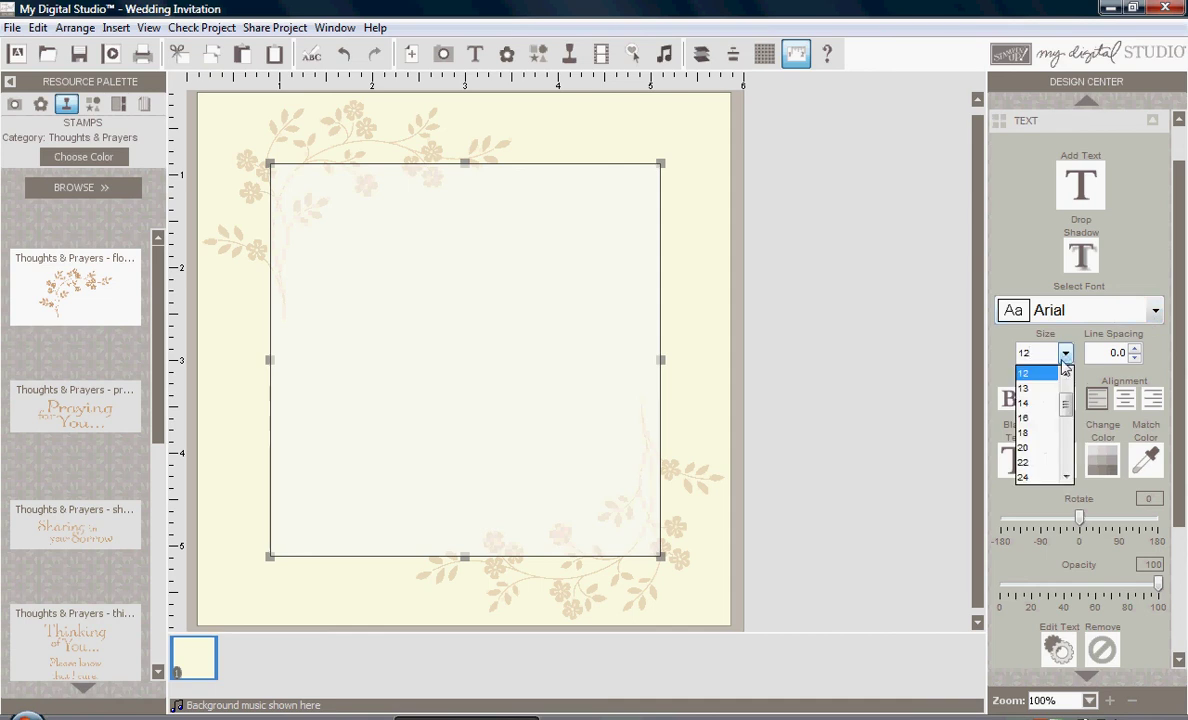
click(1025, 433)
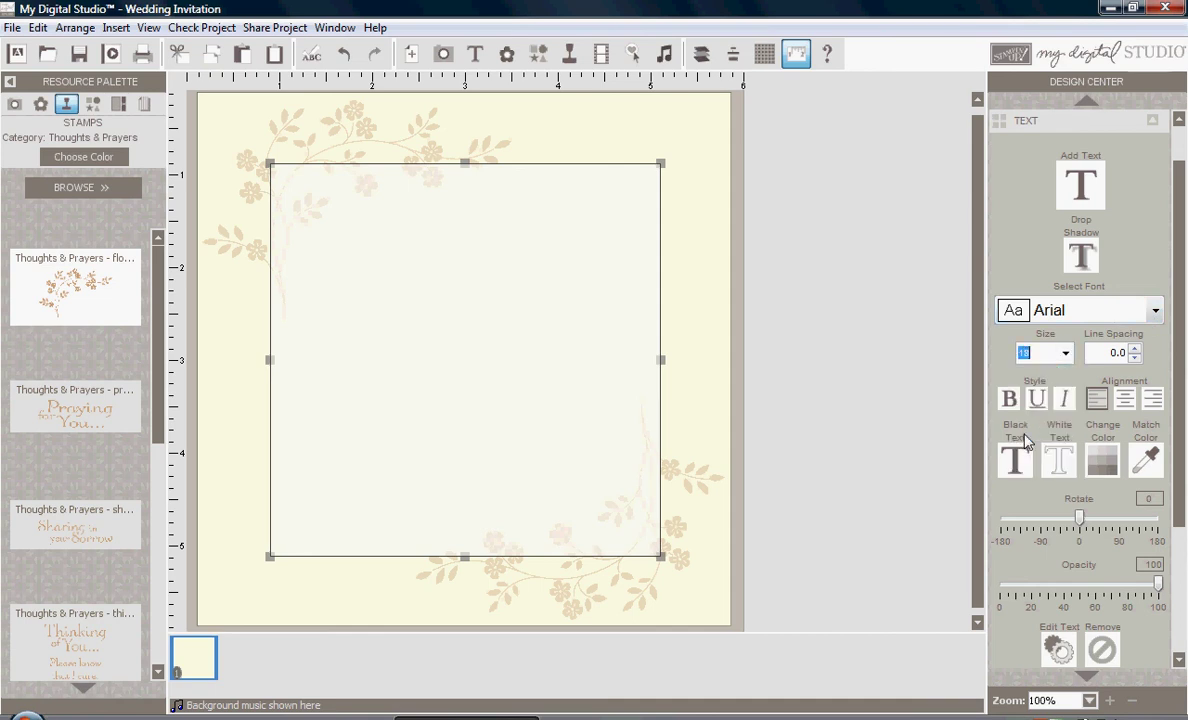
click(1104, 465)
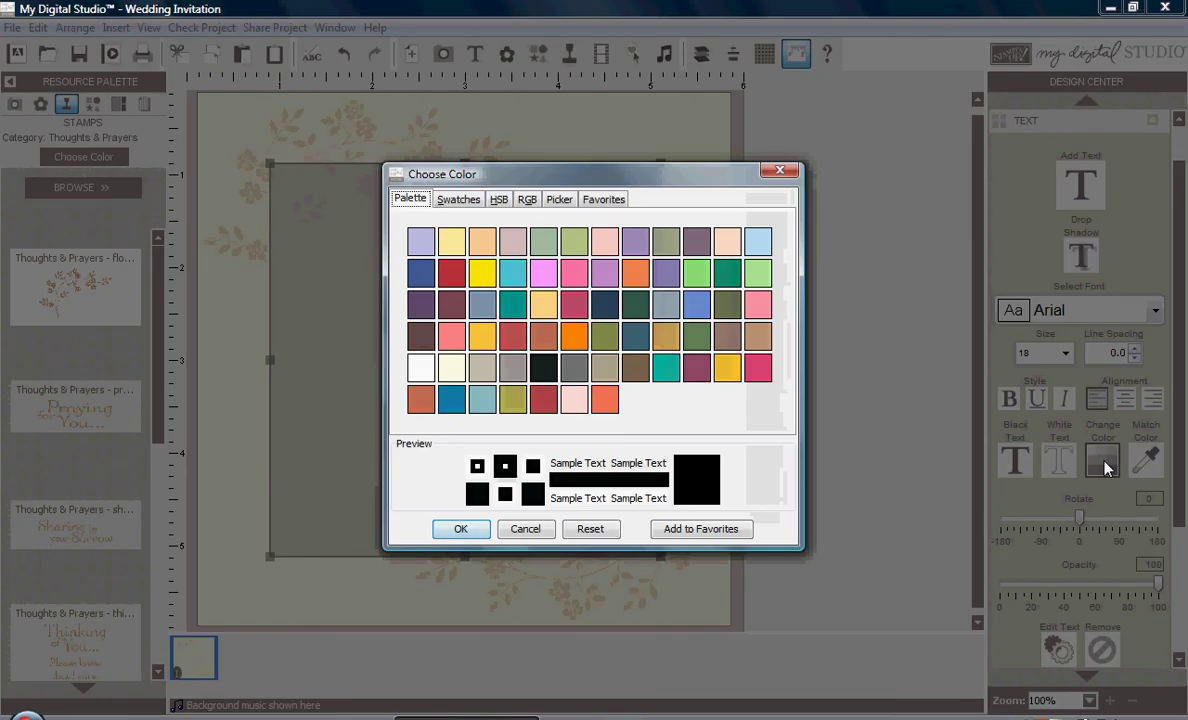
click(420, 340)
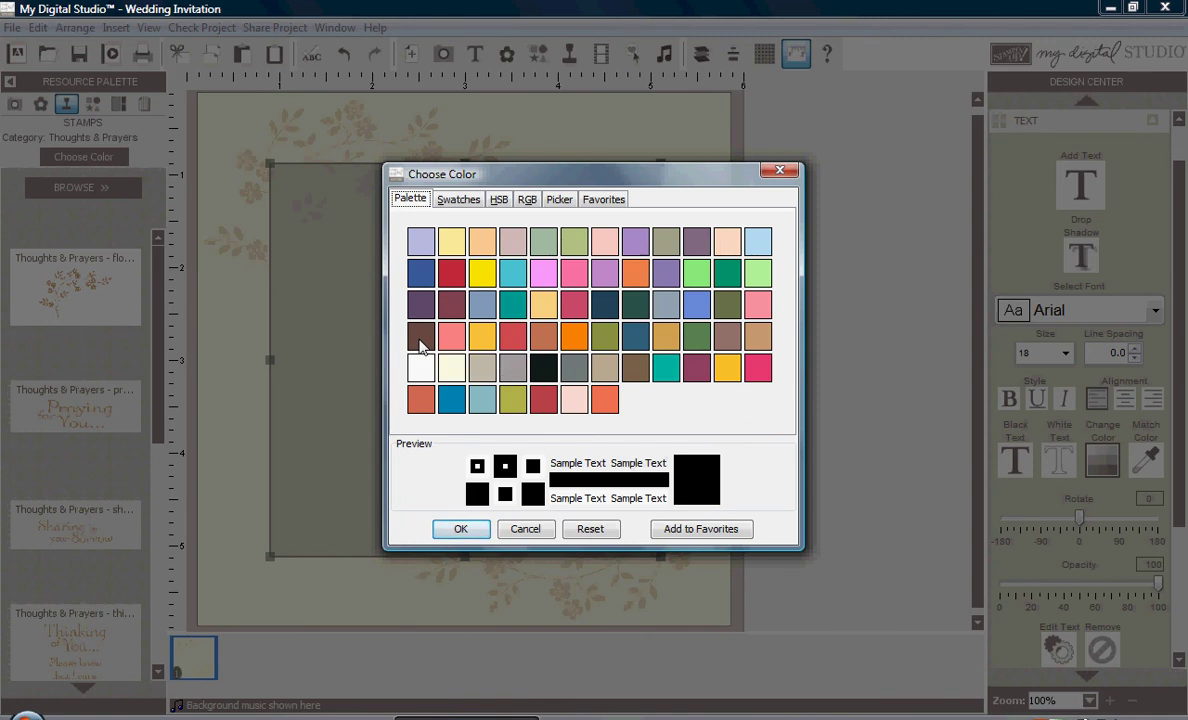
click(458, 530)
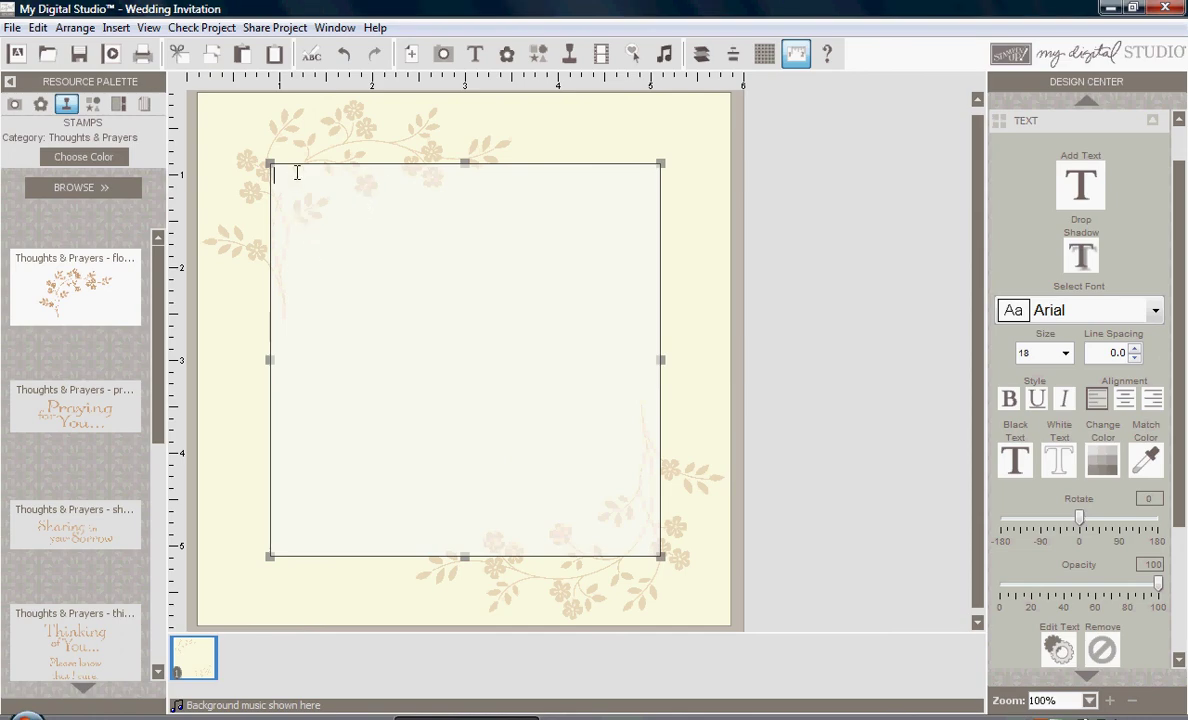
Enter the hosts' names, "request the honour of your presence" and "at the marriage of their daughter" on three lines of the text box.
text(Mr. & Mrs. John D)
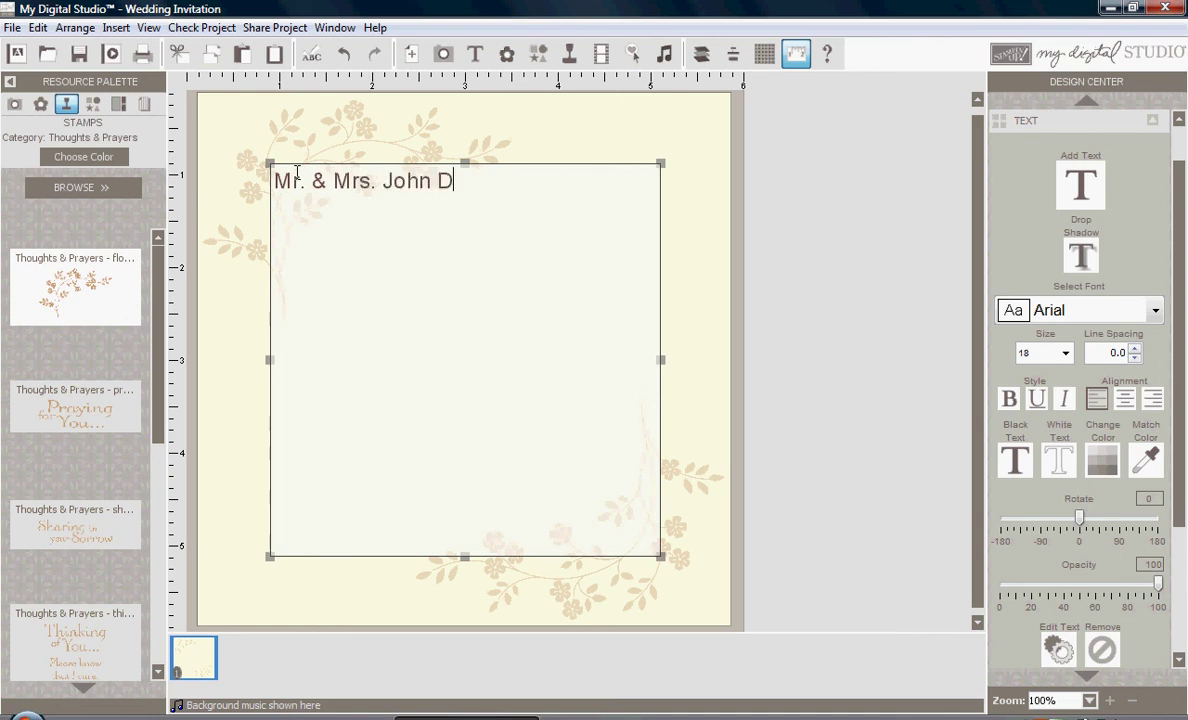
text(oe reques)
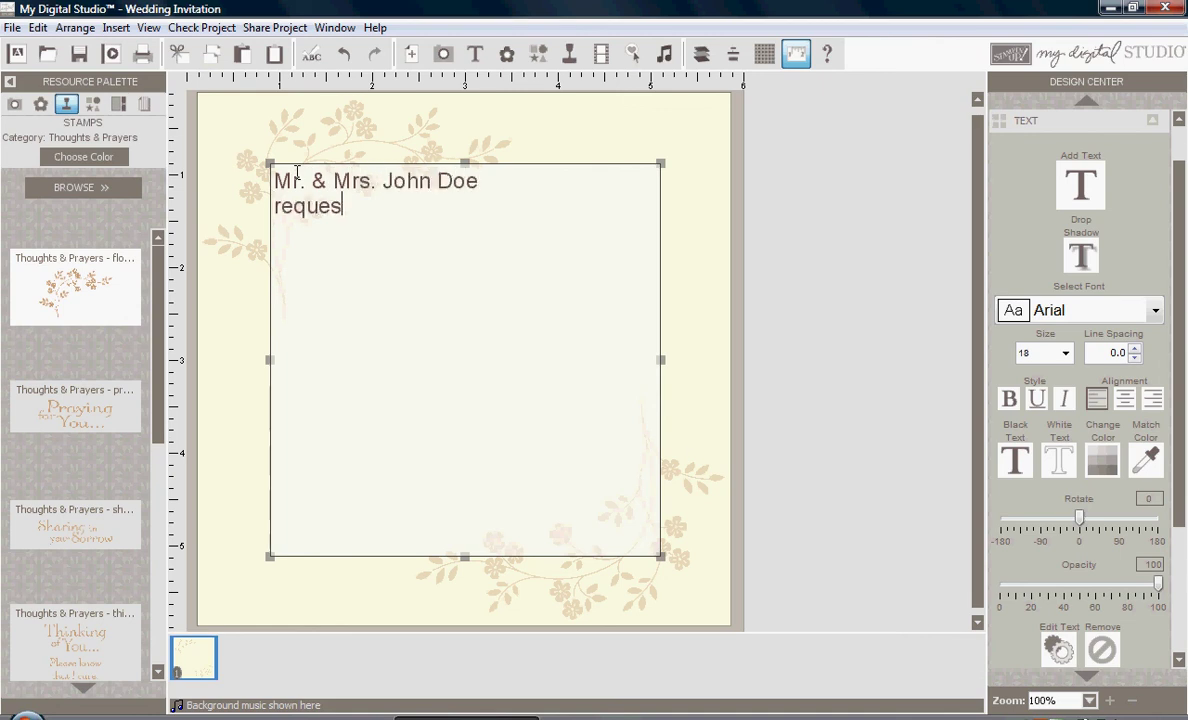
text(t the honour of yo)
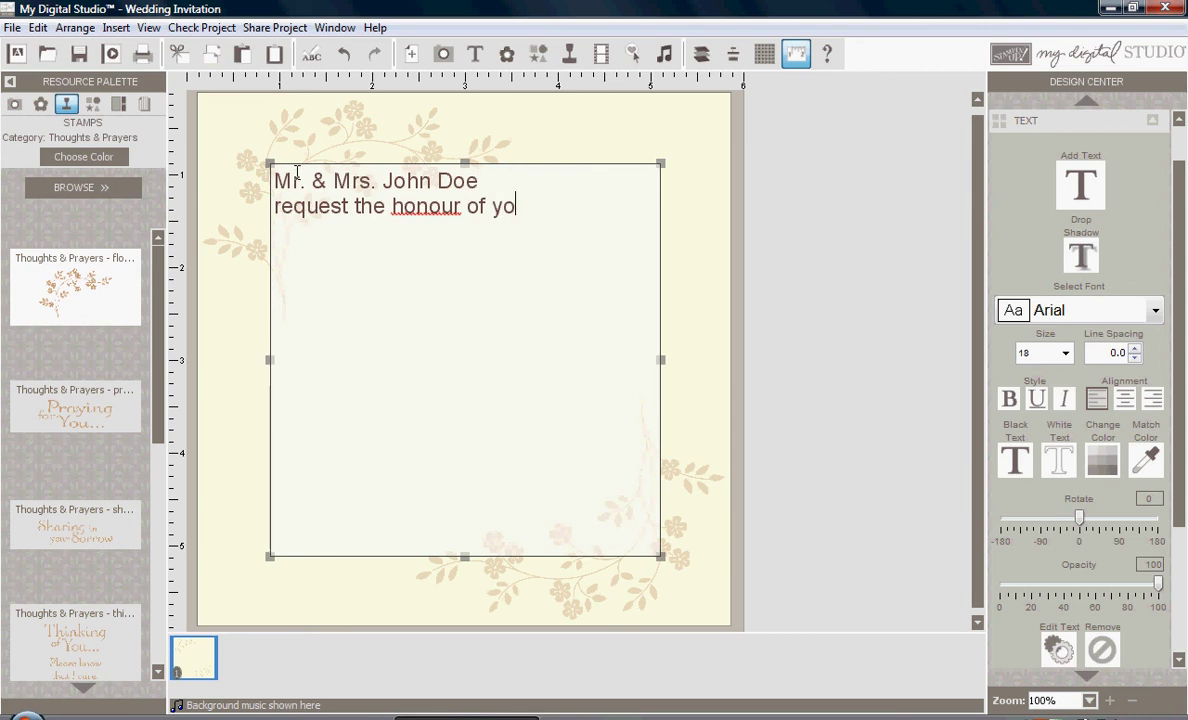
text(ur presence)
key(Return)
text(at the)
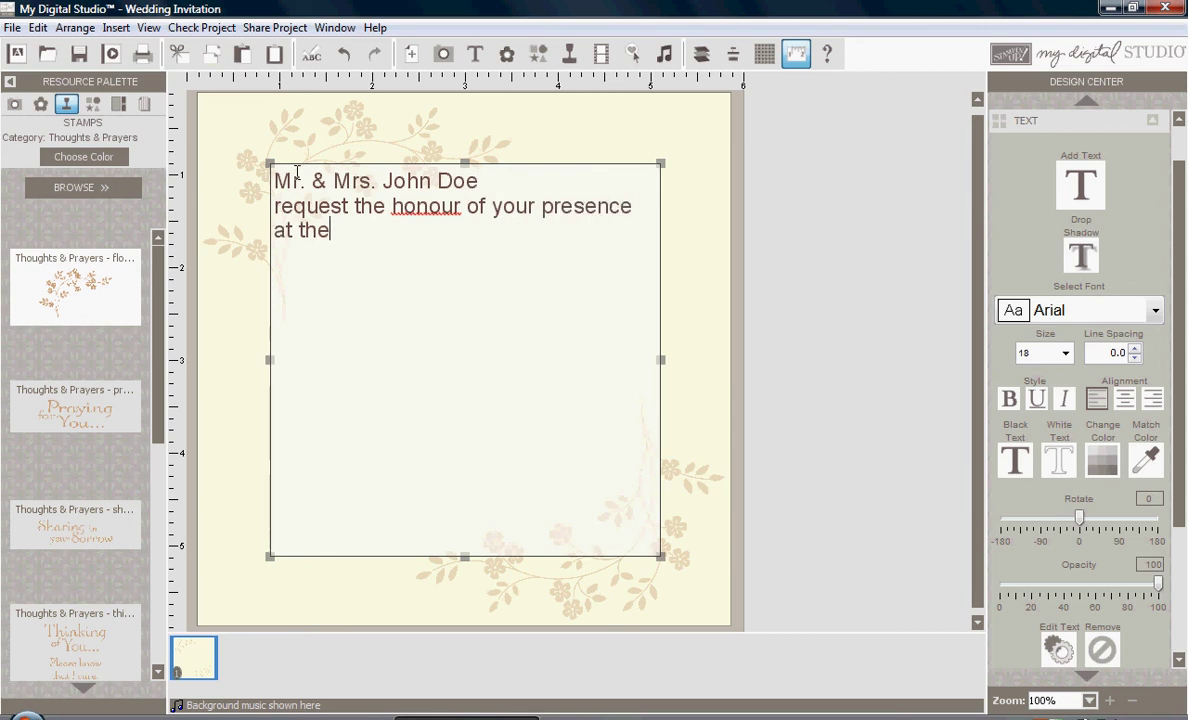
text( marriage of their daughter)
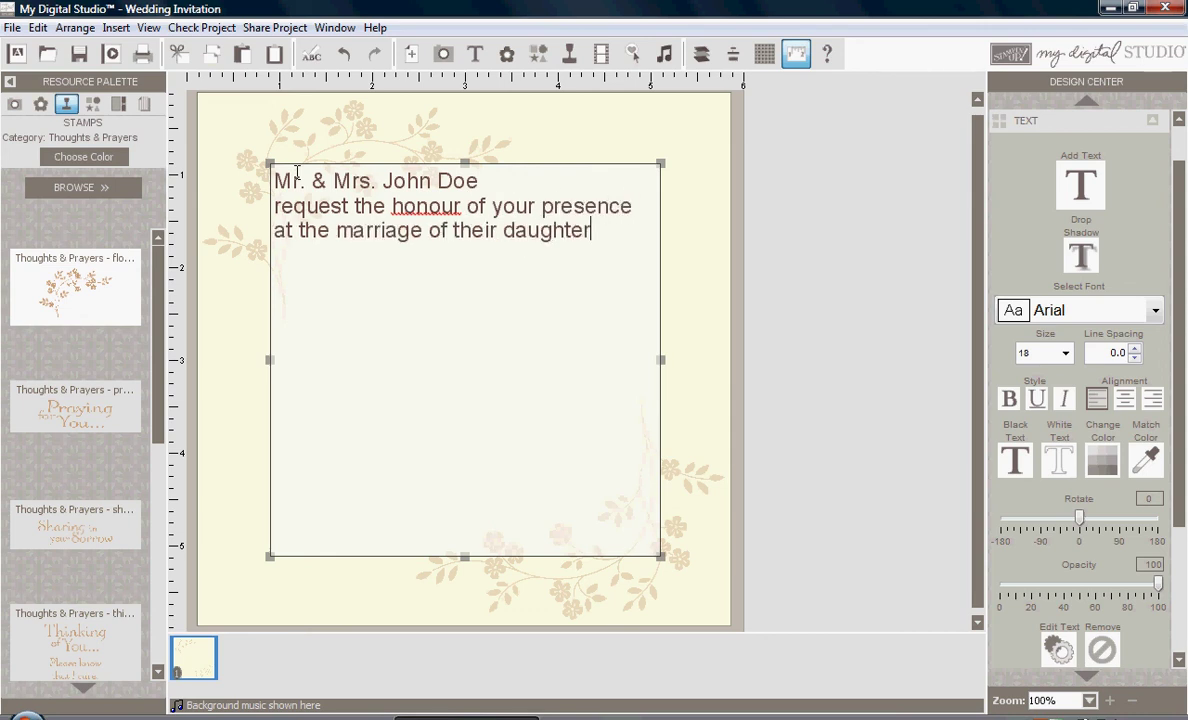
Add the bride's full name, "to" and the groom's full name on three separate lines below.
key(Return)
text(Jane D)
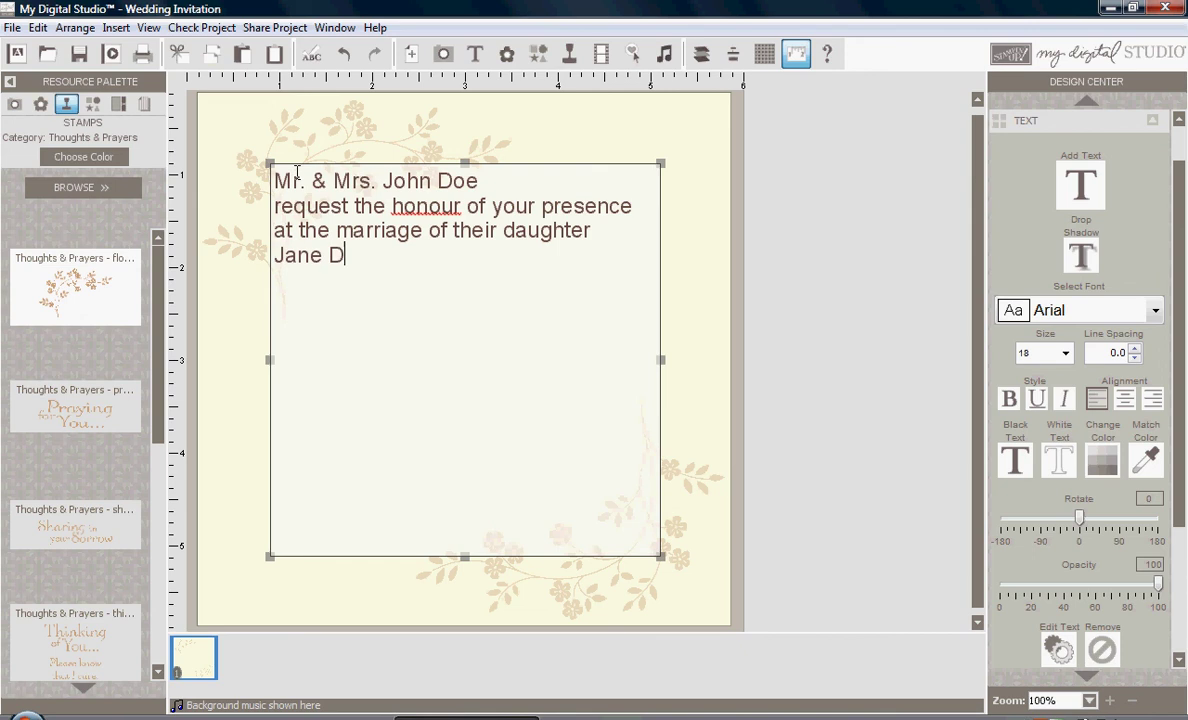
text(oe to)
key(Return)
text(Robert Smith)
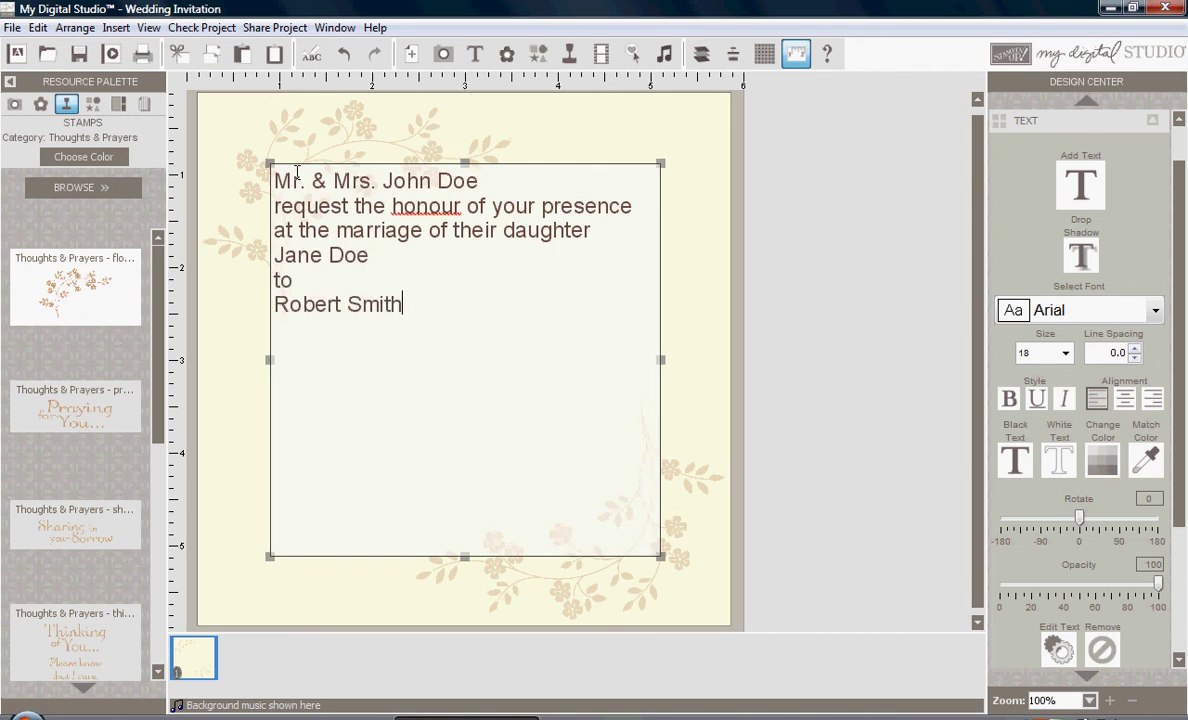
Add the lines "on Saturday, June fifth", "Two thousand and ten" and "at two o'clock in the afternoon" below the groom's name.
key(Return)
text(on Sa)
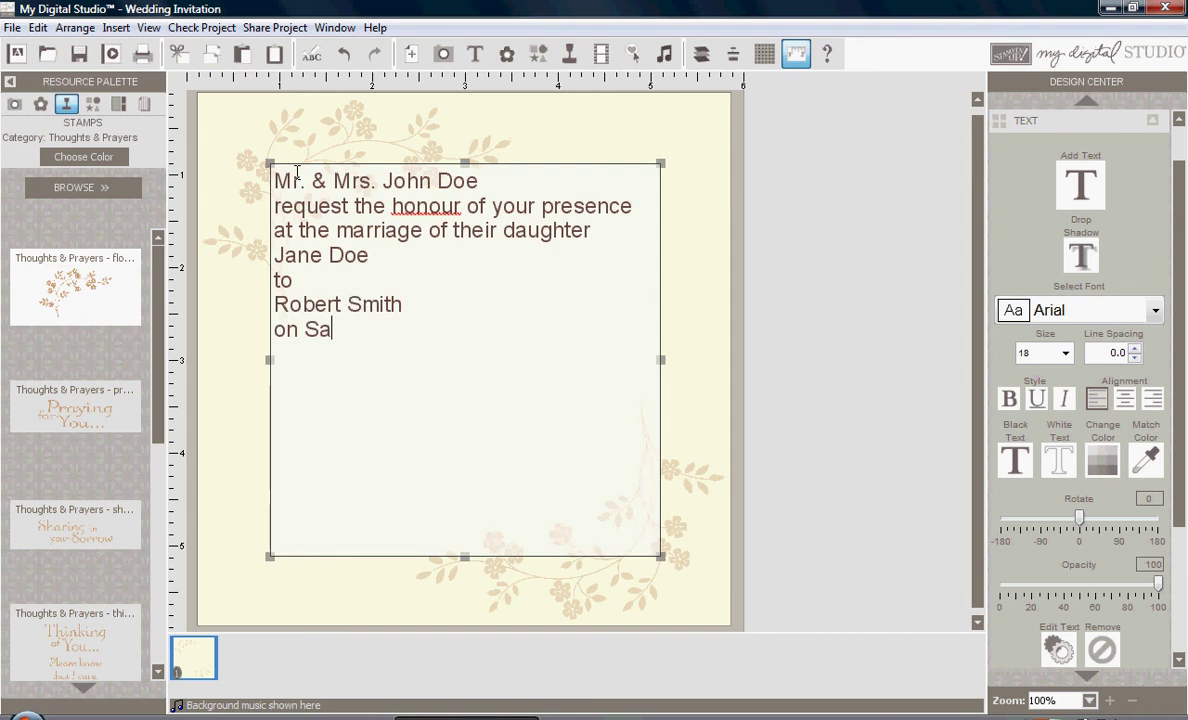
text(turday, June fifth)
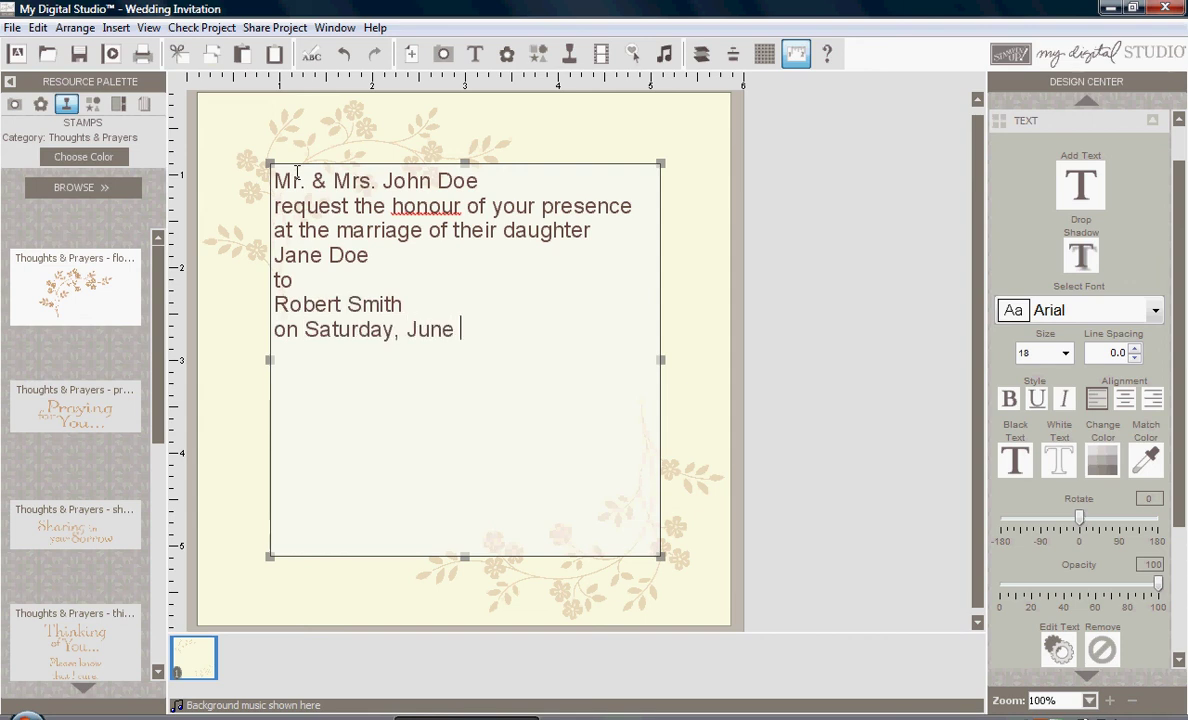
key(Return)
text(Two thou)
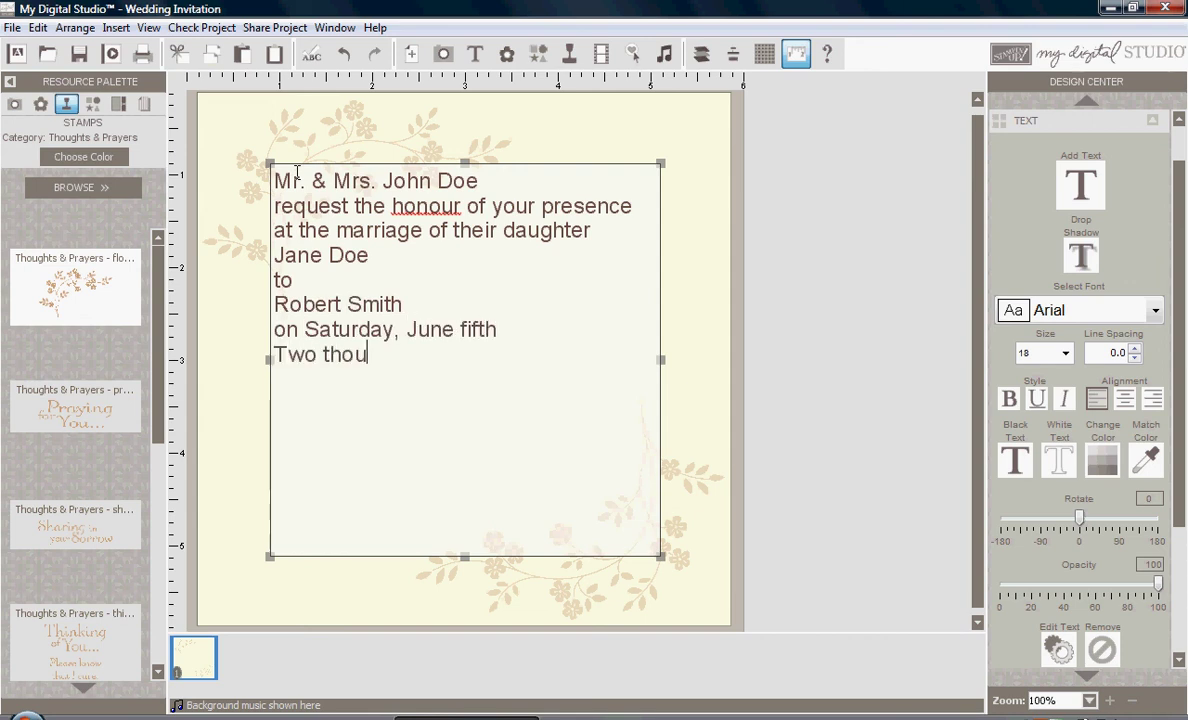
text(sand and ten)
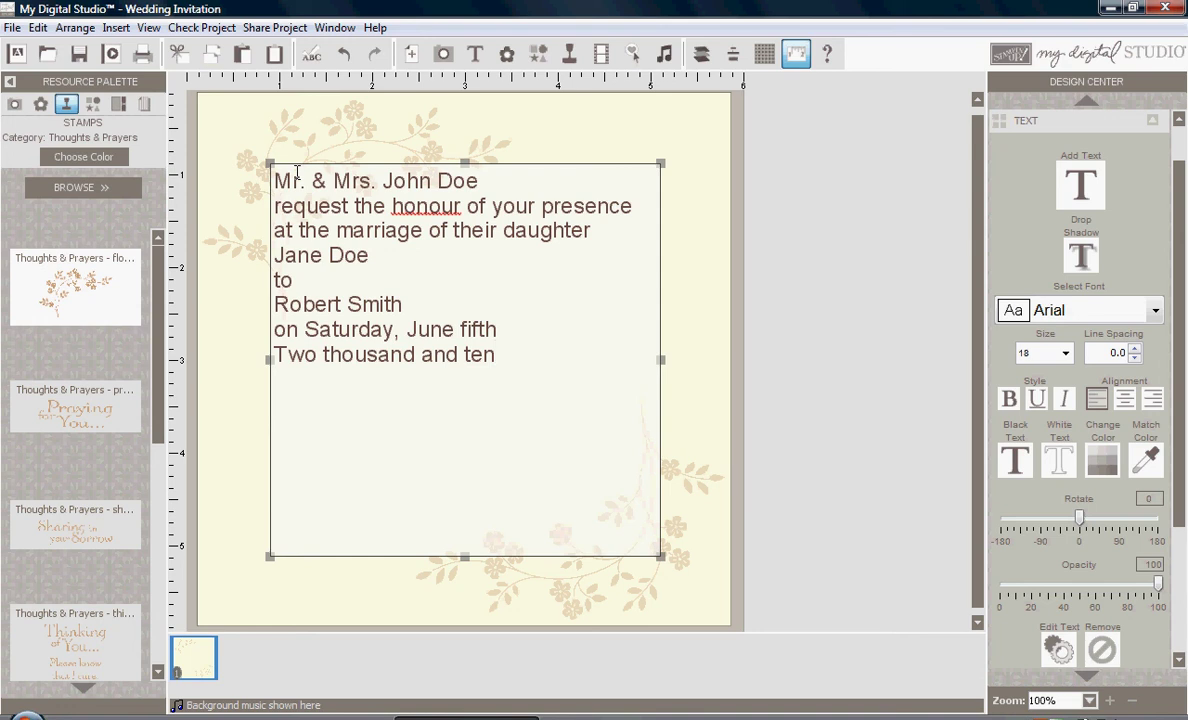
key(Return)
text(at two o'cloc)
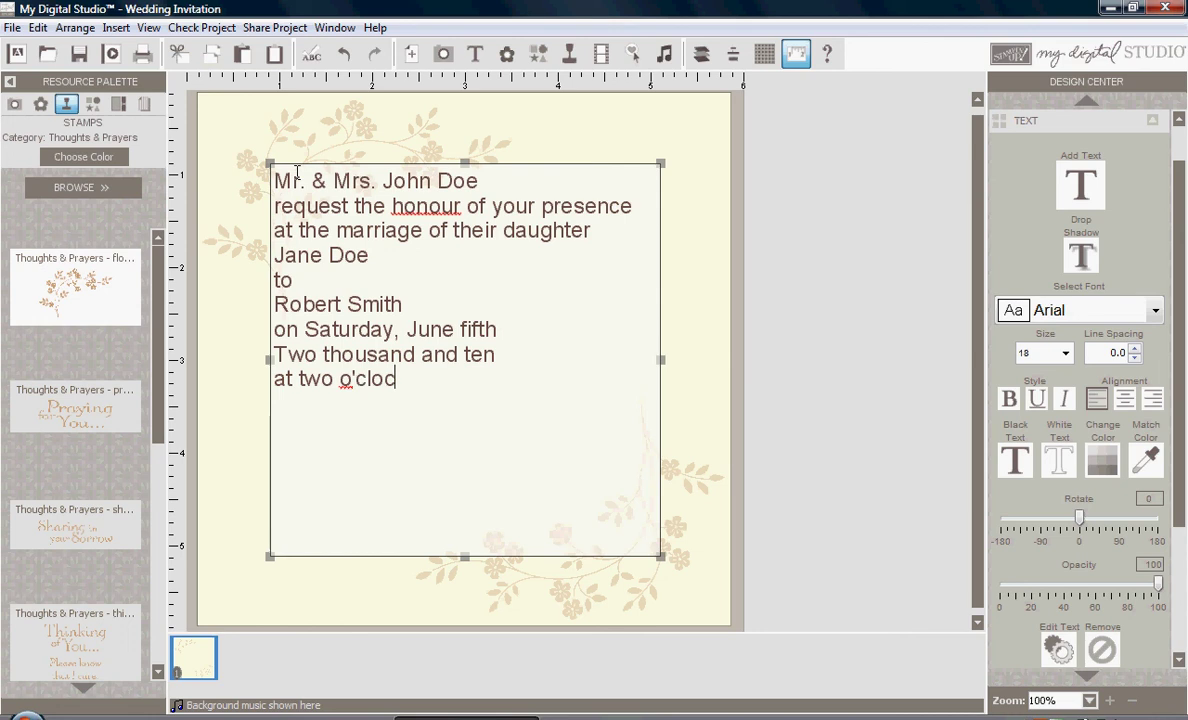
text(k in the afterno)
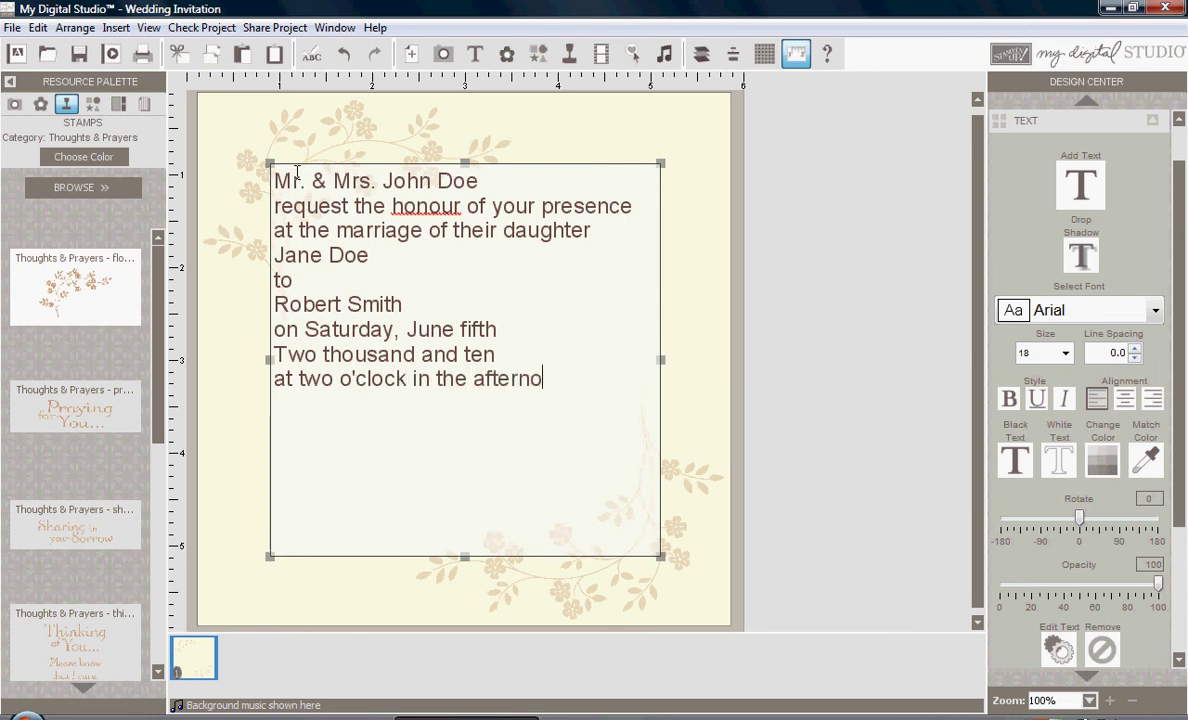
text(on)
Finish the wording with "Wedding Bells Church", the venue's street address, and its town and state on three lines.
key(Return)
text(Wedding Be)
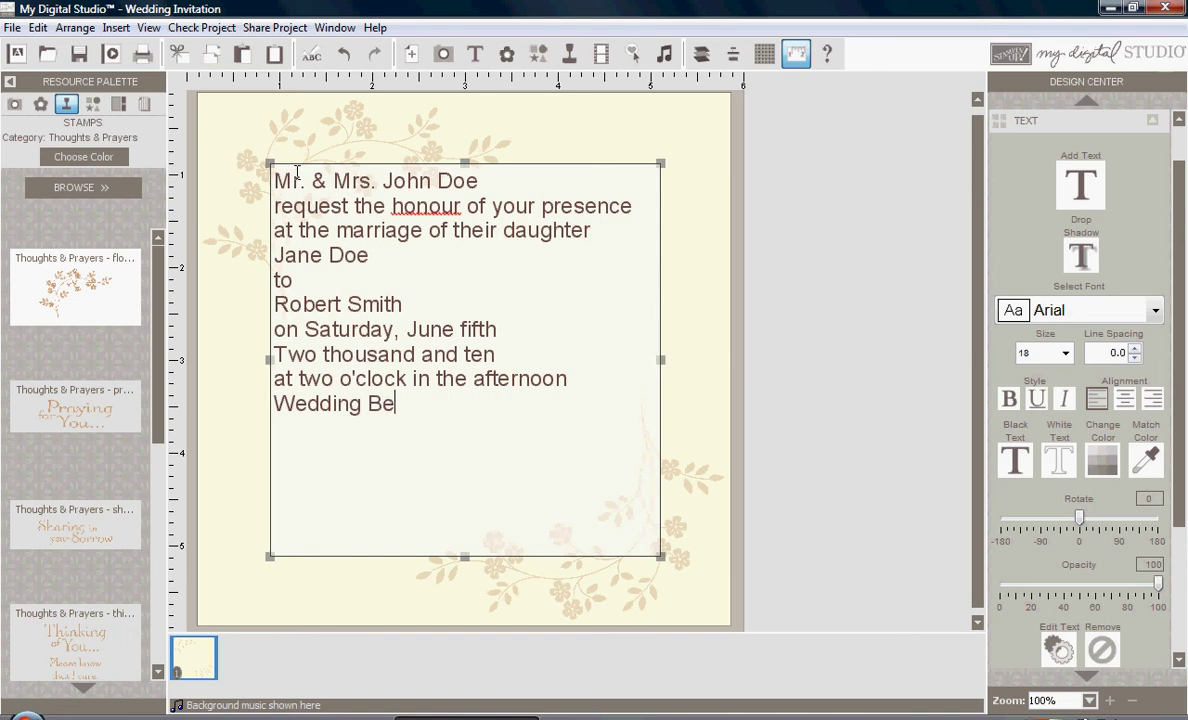
text(lls Church 1)
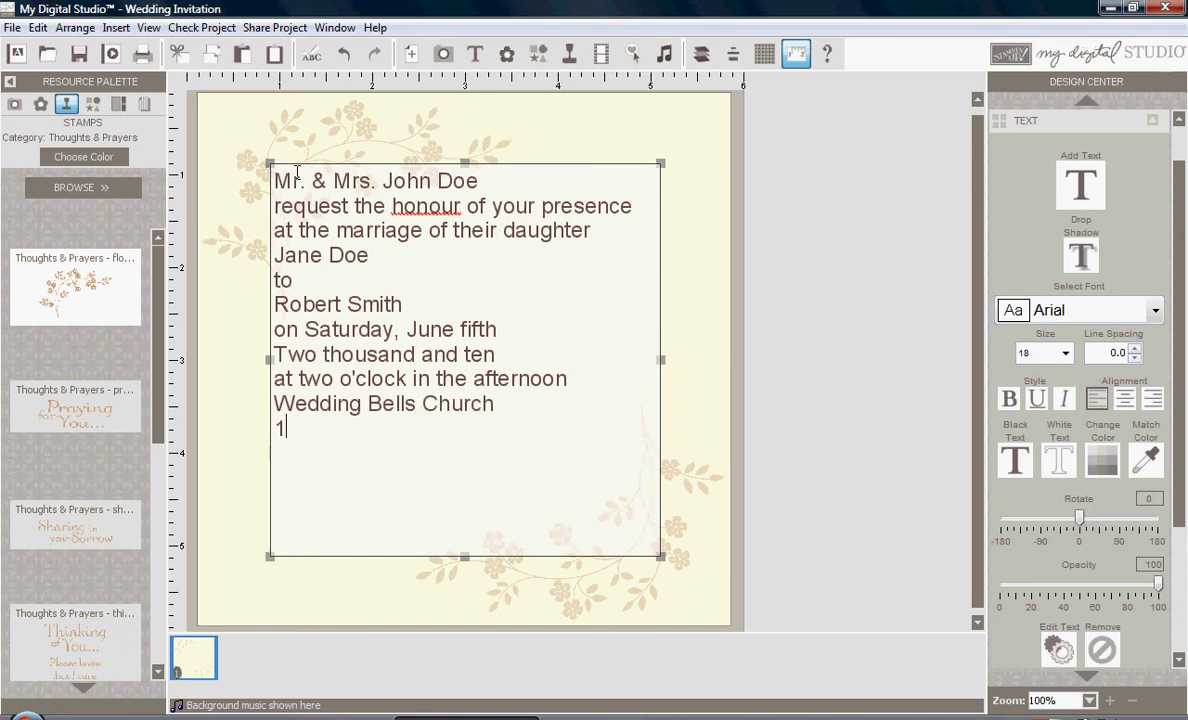
text(23 Wedde)
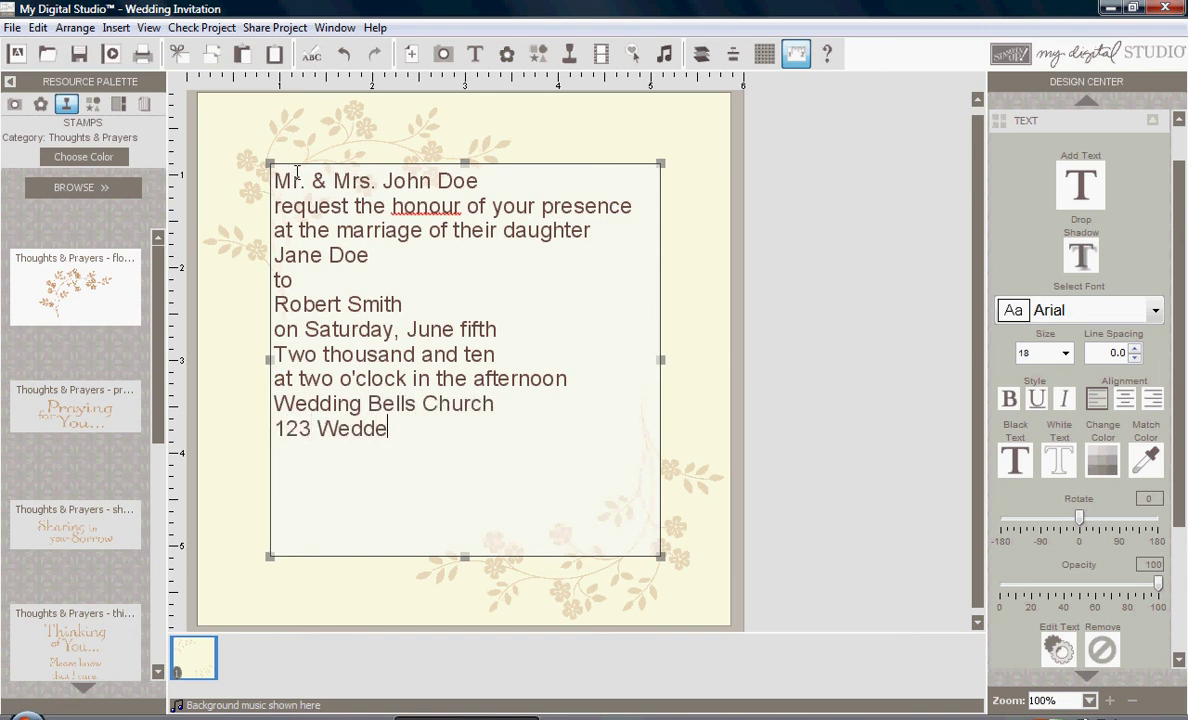
text(d Bliss Lane)
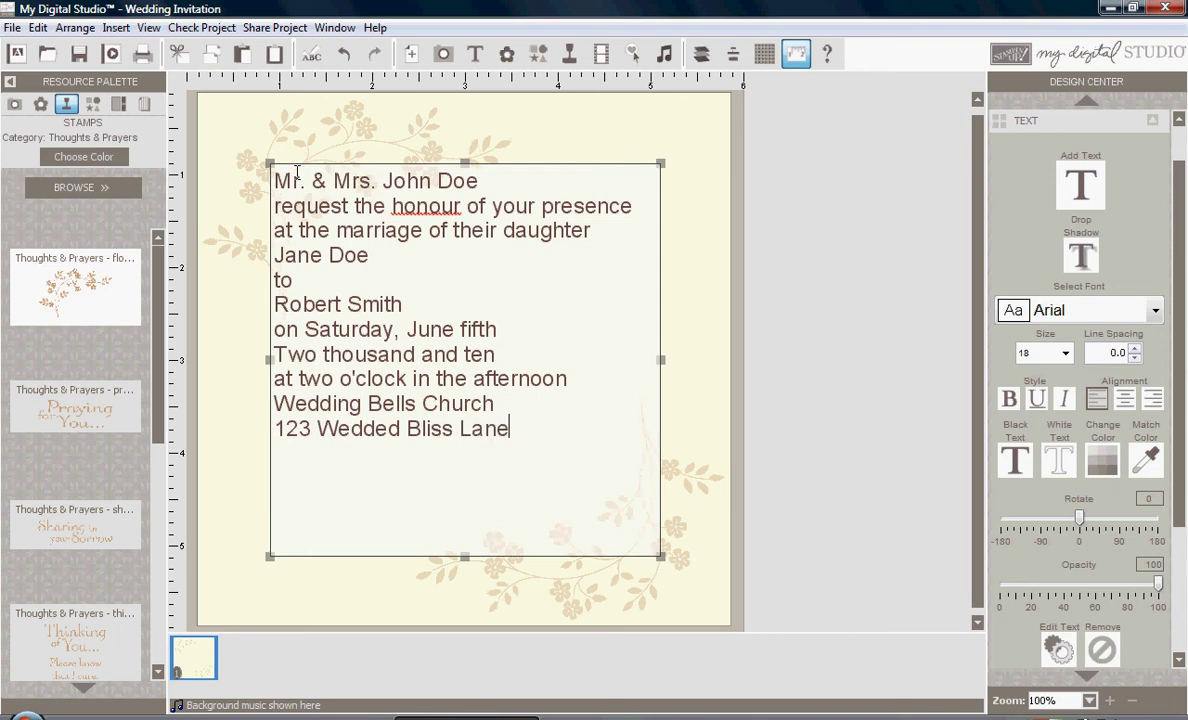
key(Return)
text(Anytown, M)
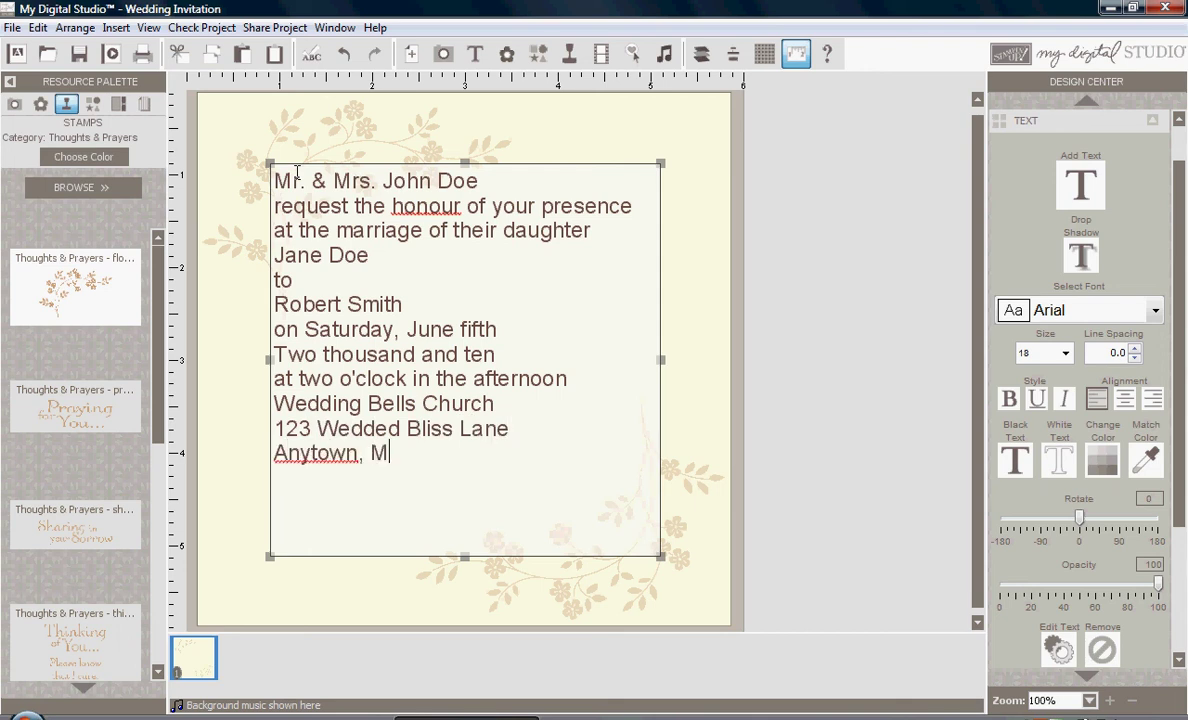
text(assachusetts)
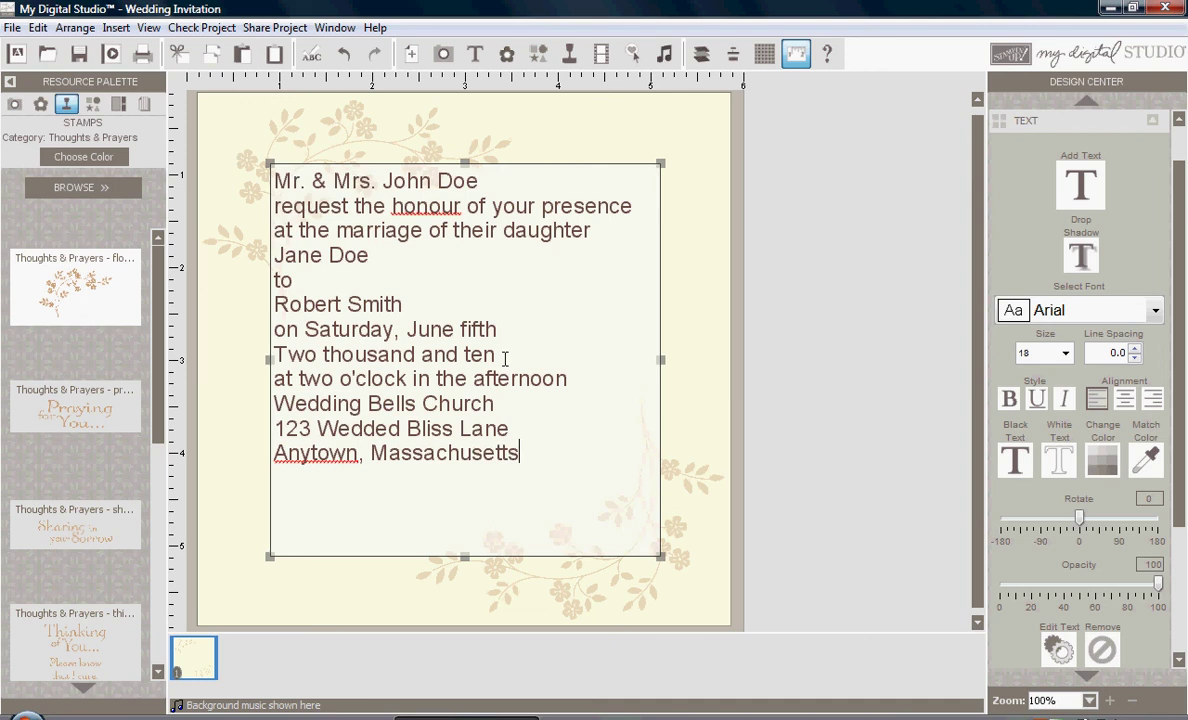
Center-align all of the invitation wording and set its line spacing to 0.4.
drag(547, 462, 271, 173)
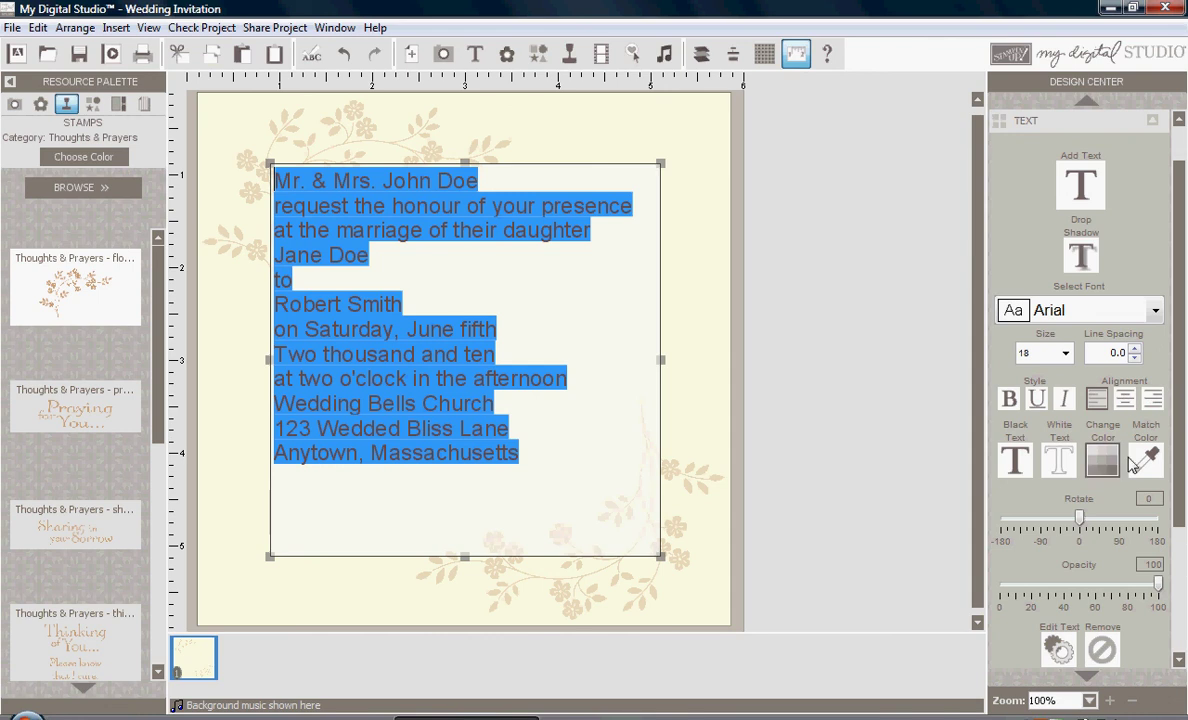
click(1124, 400)
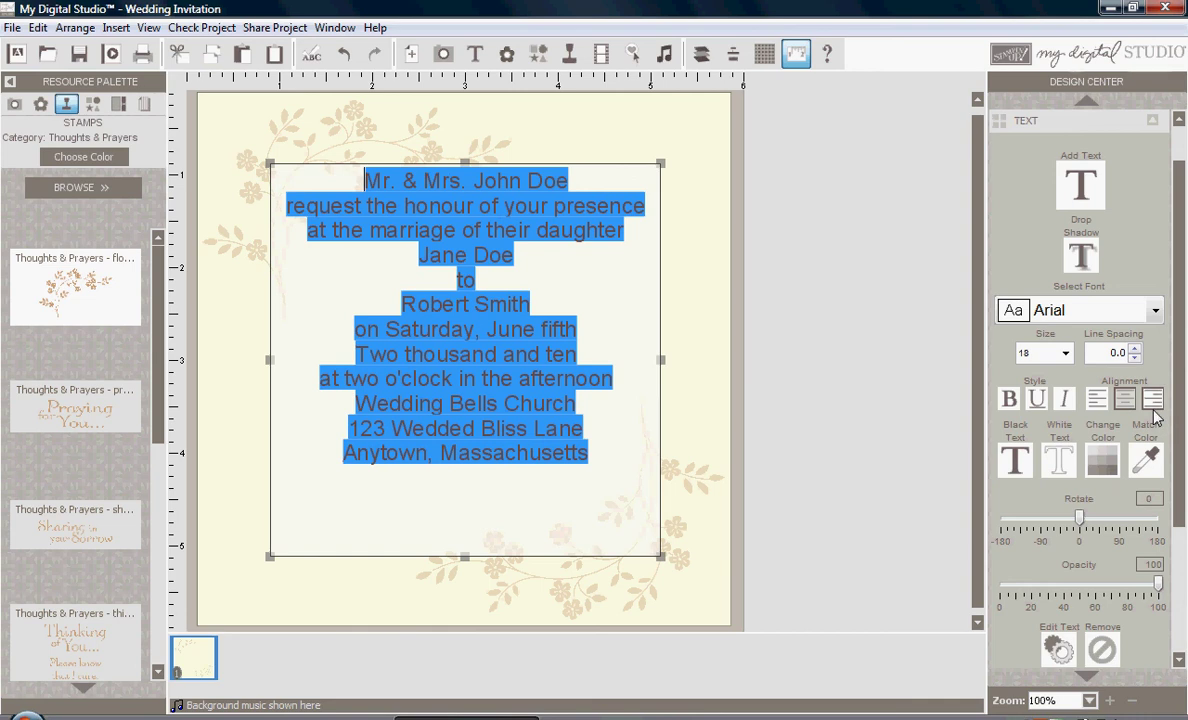
click(1135, 350)
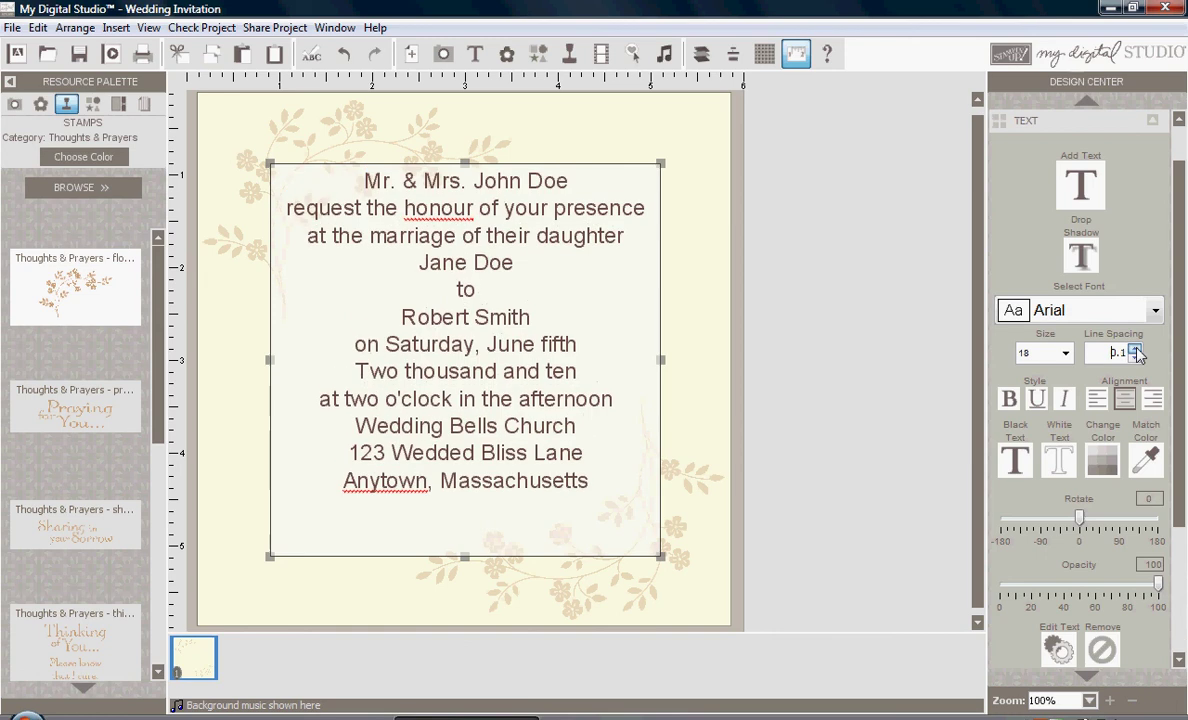
click(1135, 350)
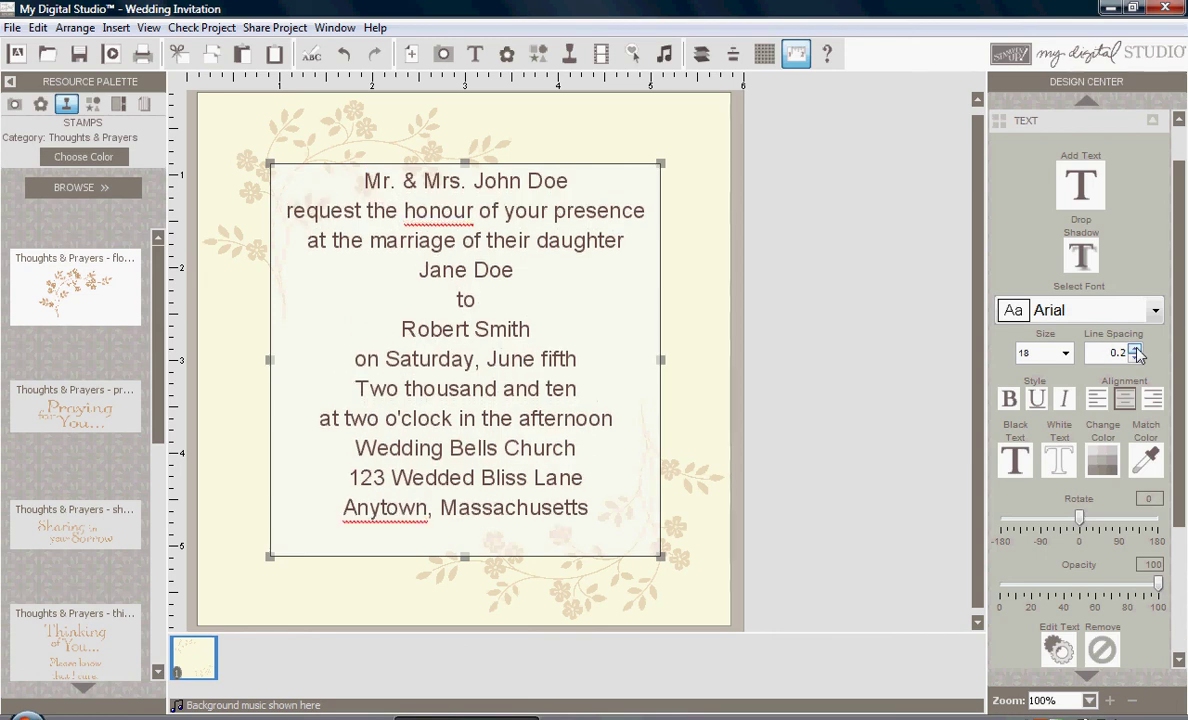
click(1135, 350)
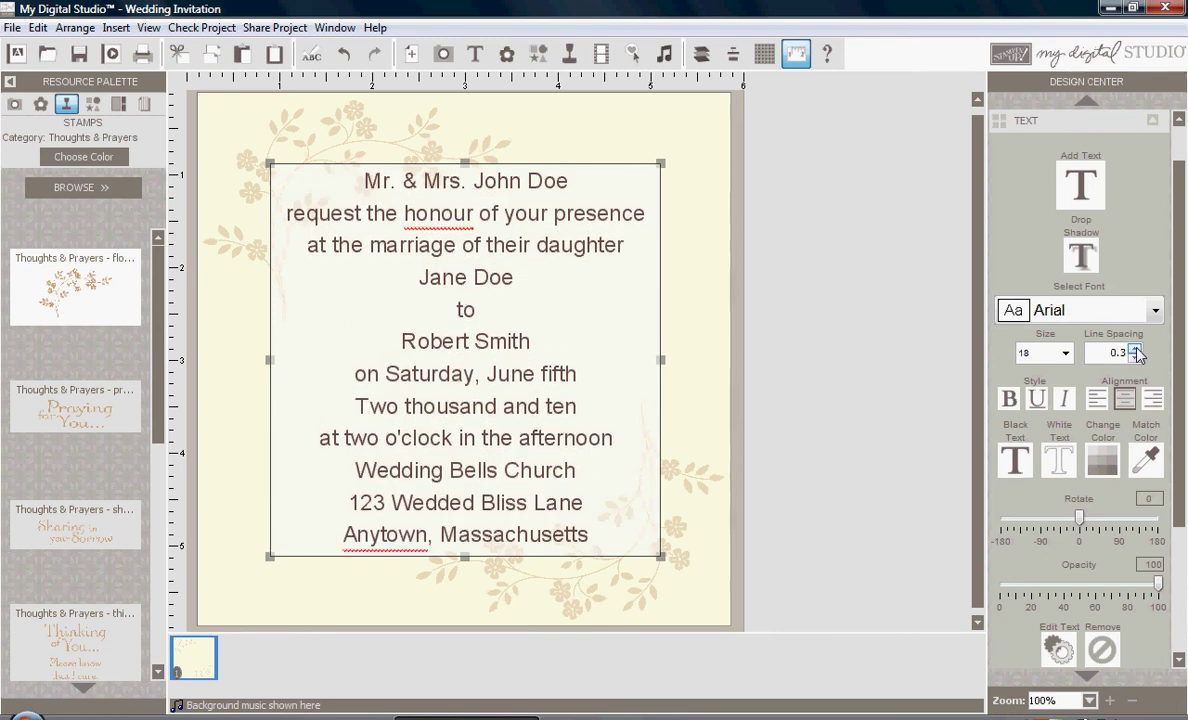
click(1135, 350)
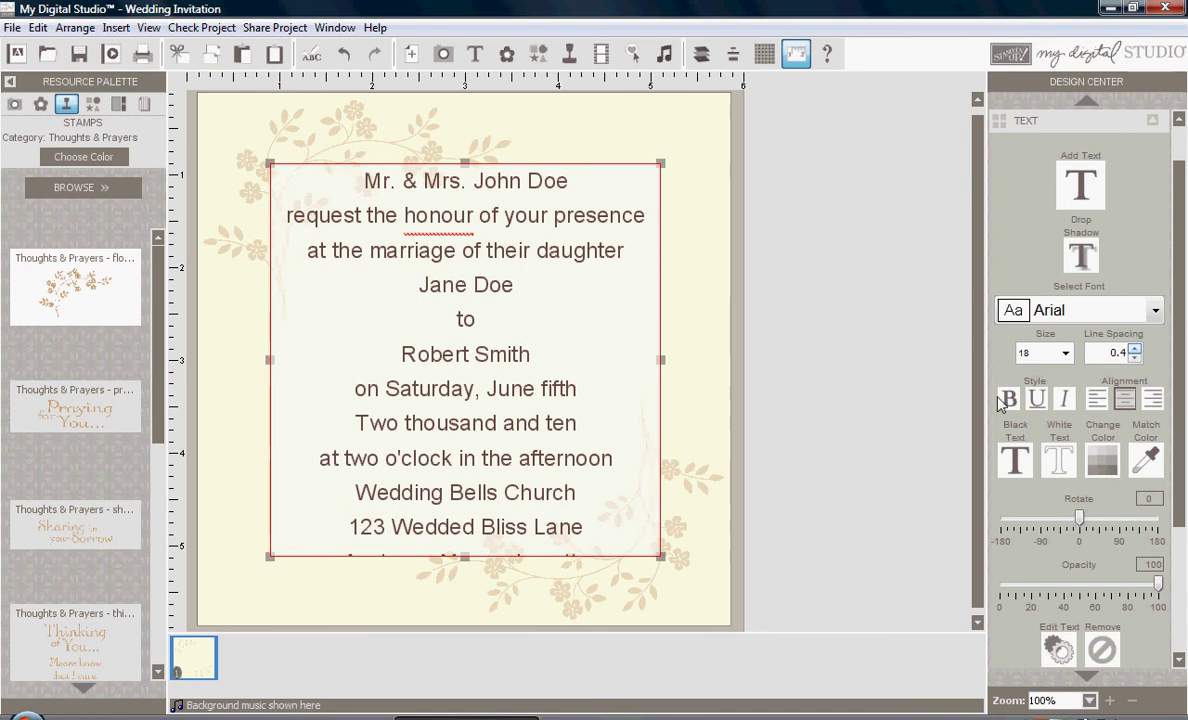
Enlarge the text box to about 4.8 inches tall and move it down about a quarter inch on the page.
drag(465, 557, 465, 584)
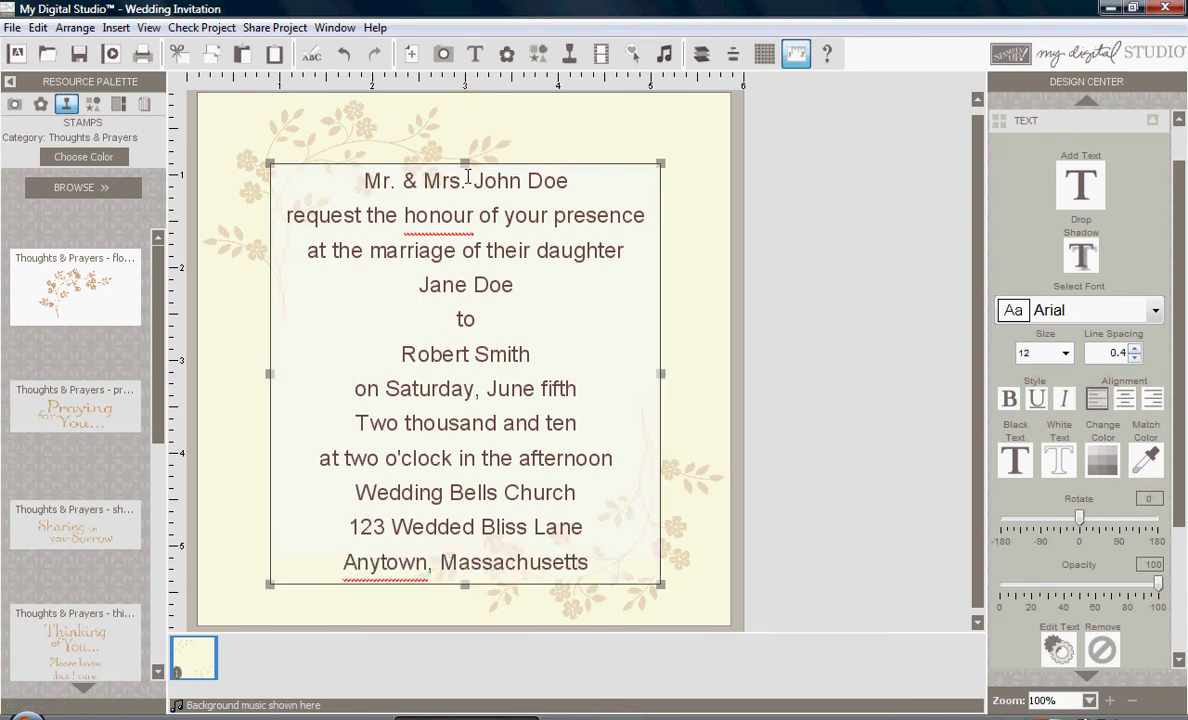
drag(465, 165, 465, 138)
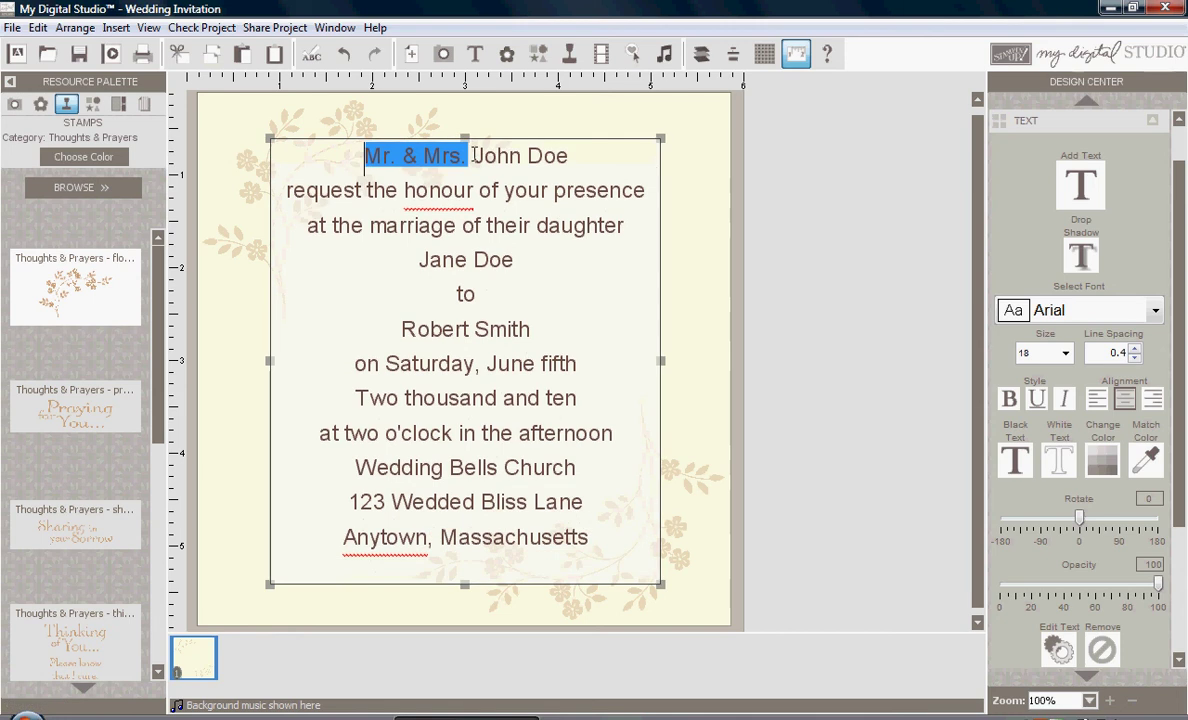
click(703, 395)
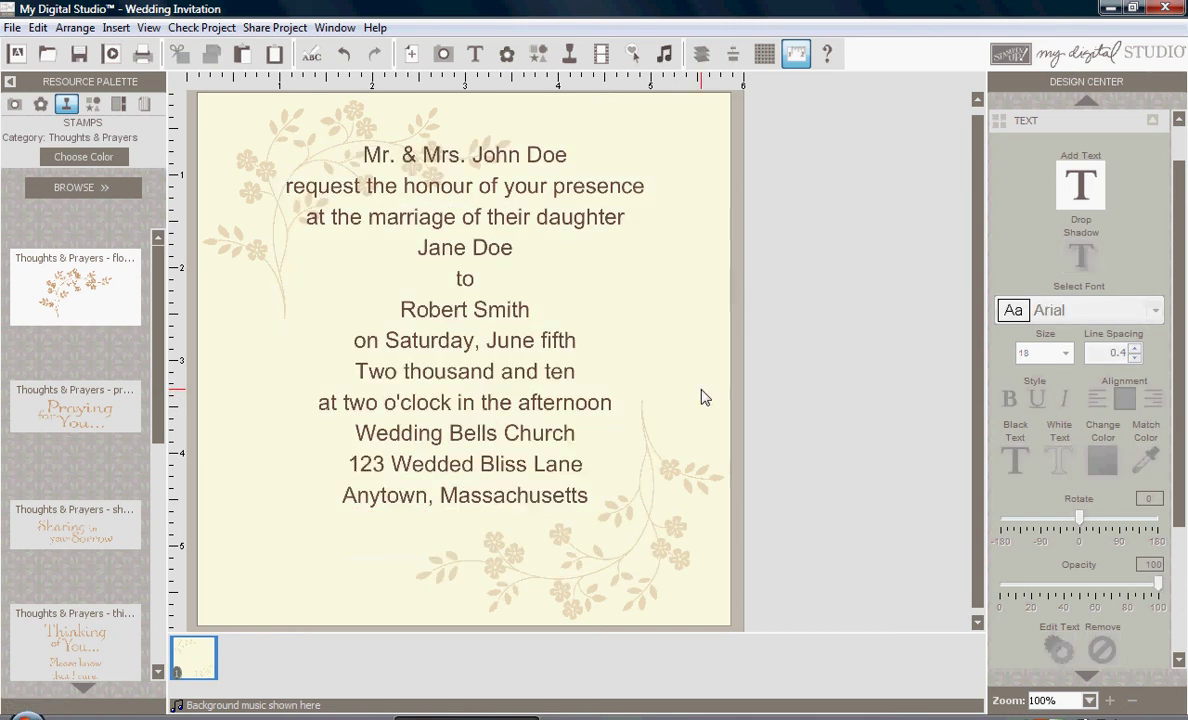
click(515, 330)
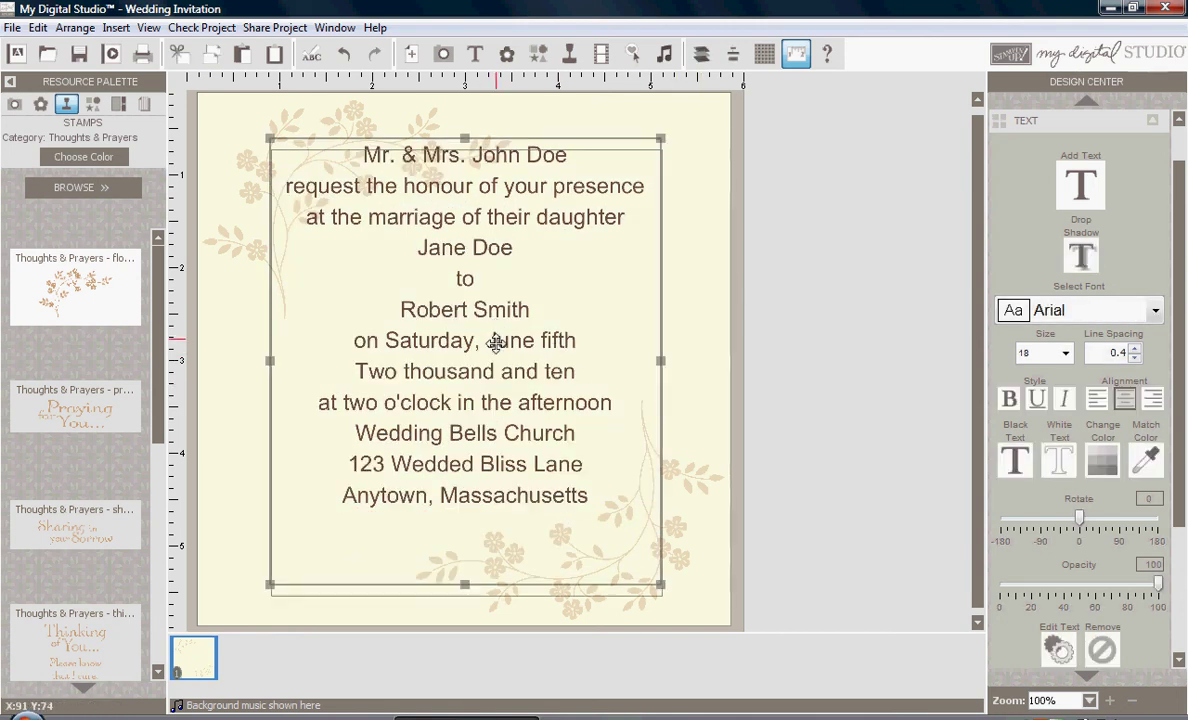
drag(495, 327, 497, 352)
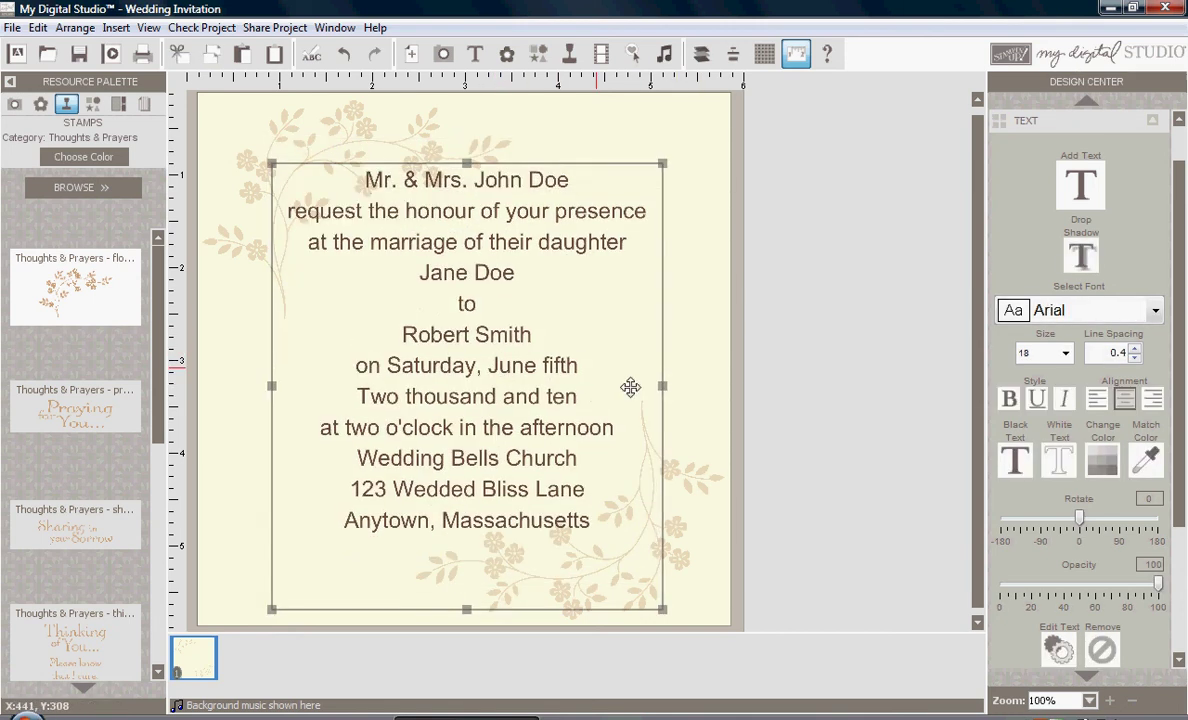
Format the bride's name in the invitation wording as bold Edwardian Script ITC at size 24.
click(697, 411)
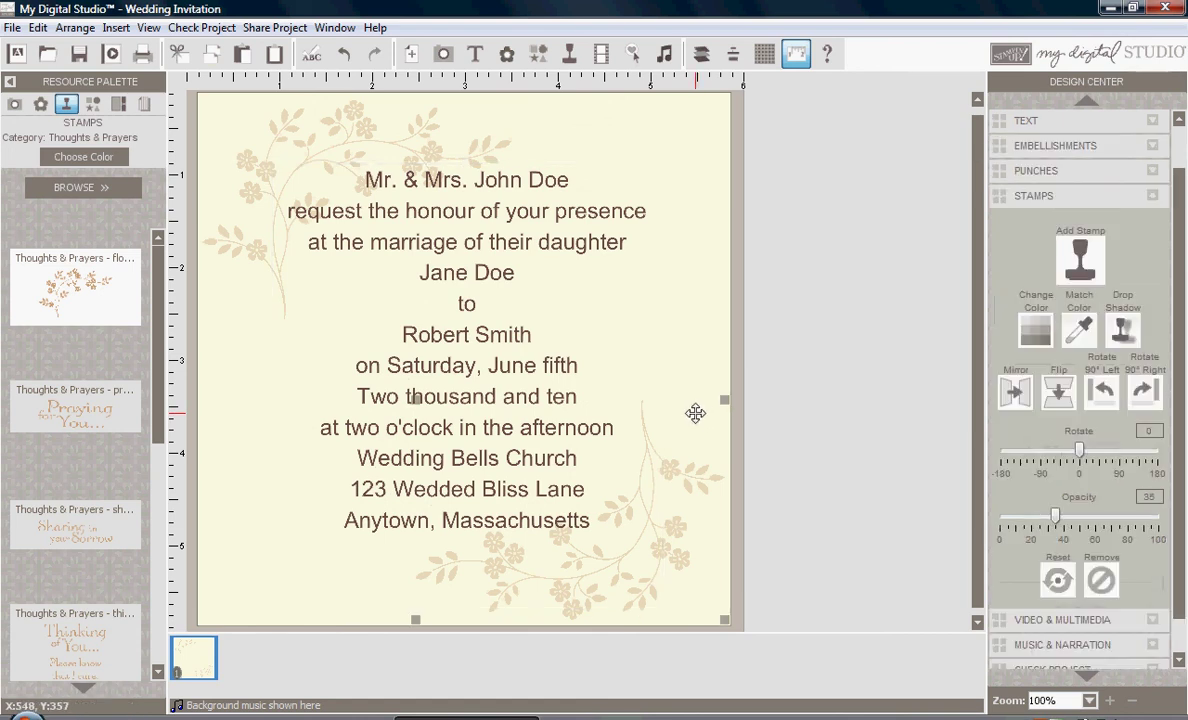
click(456, 273)
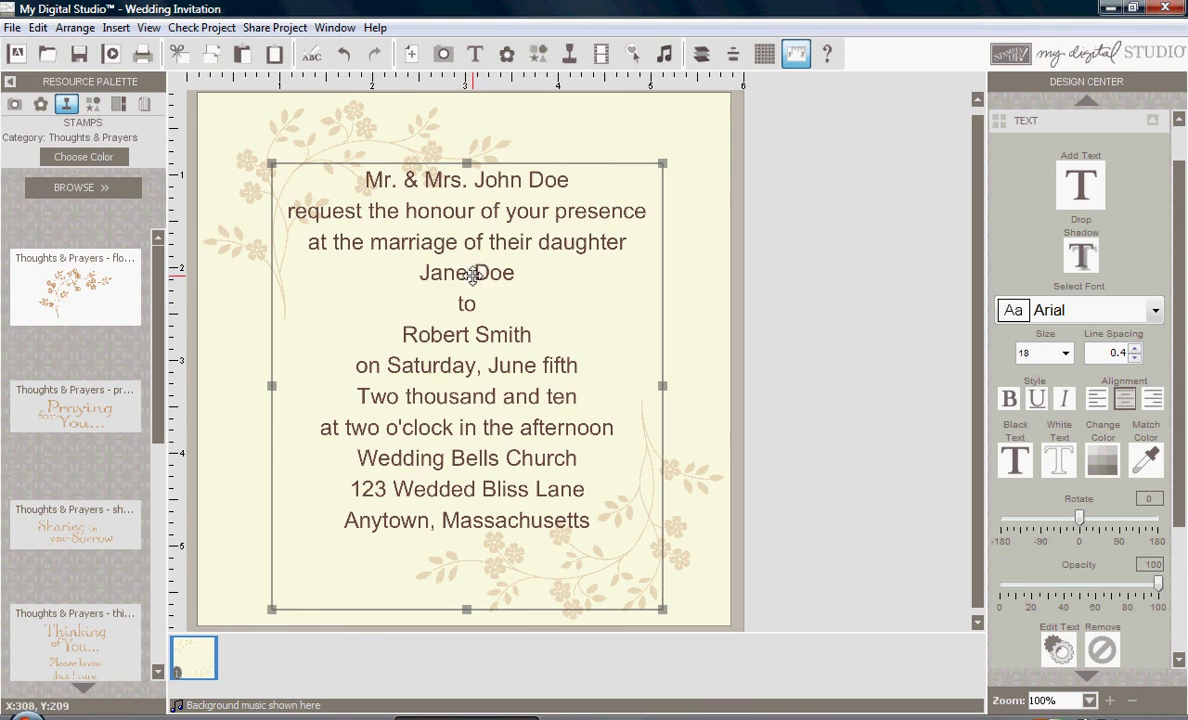
double_click(449, 281)
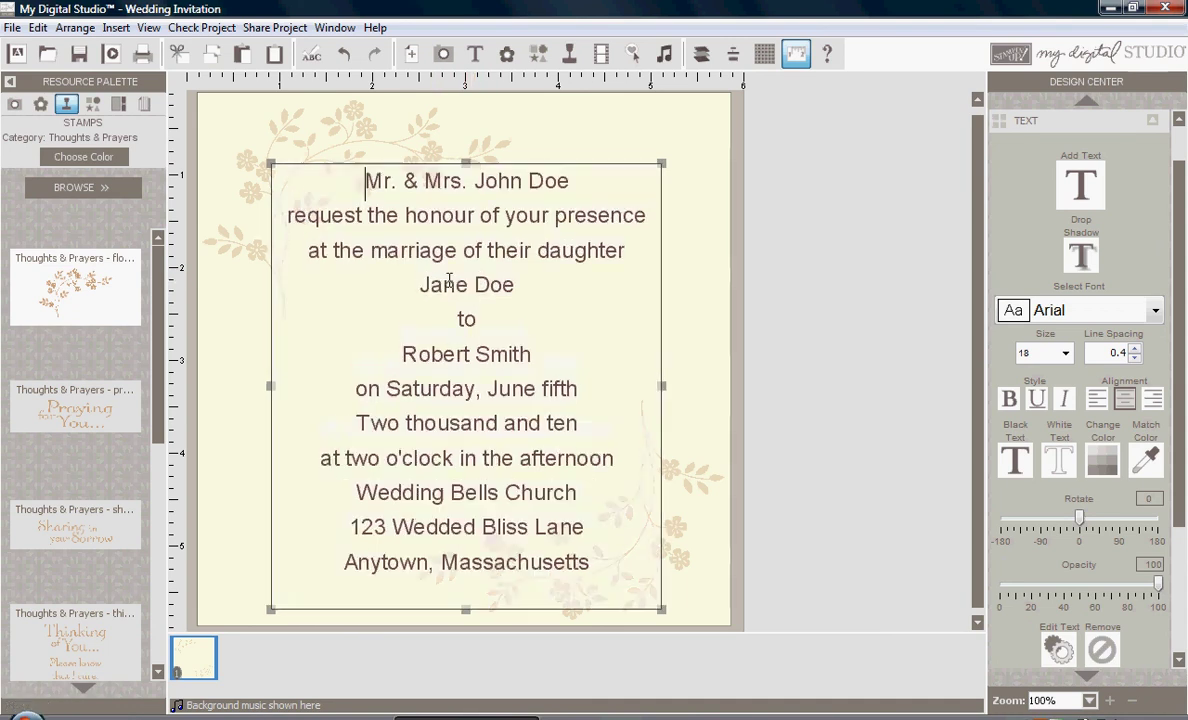
drag(418, 284, 514, 285)
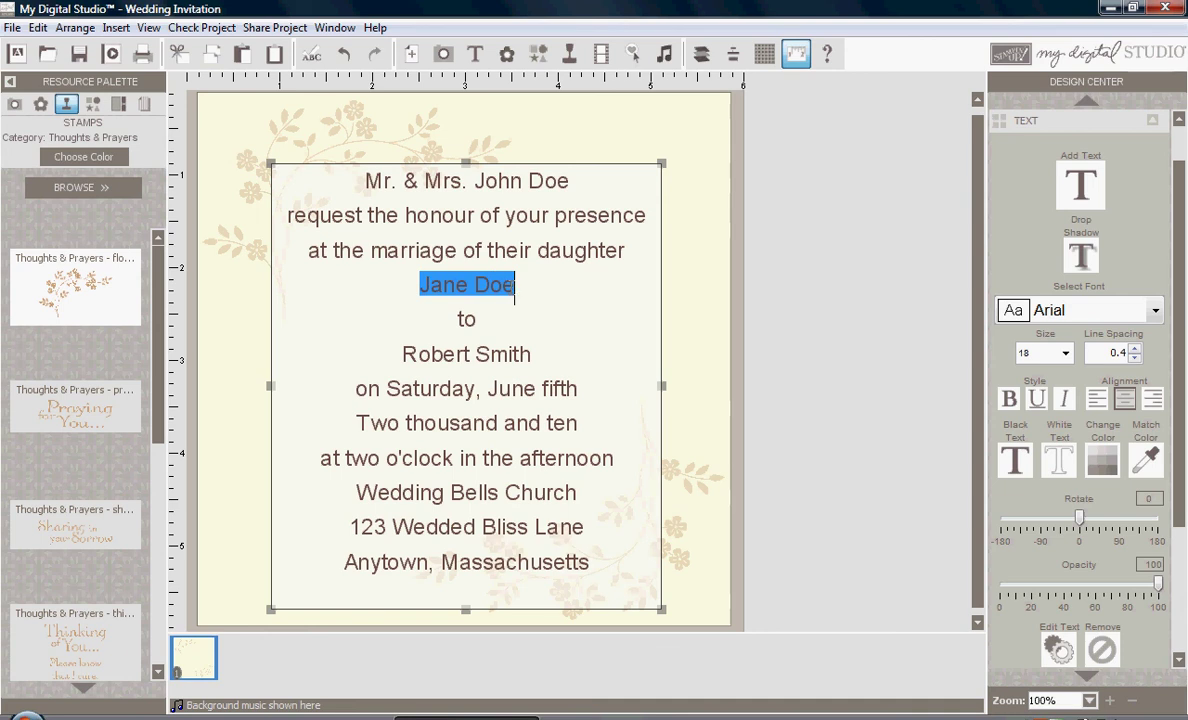
click(1156, 311)
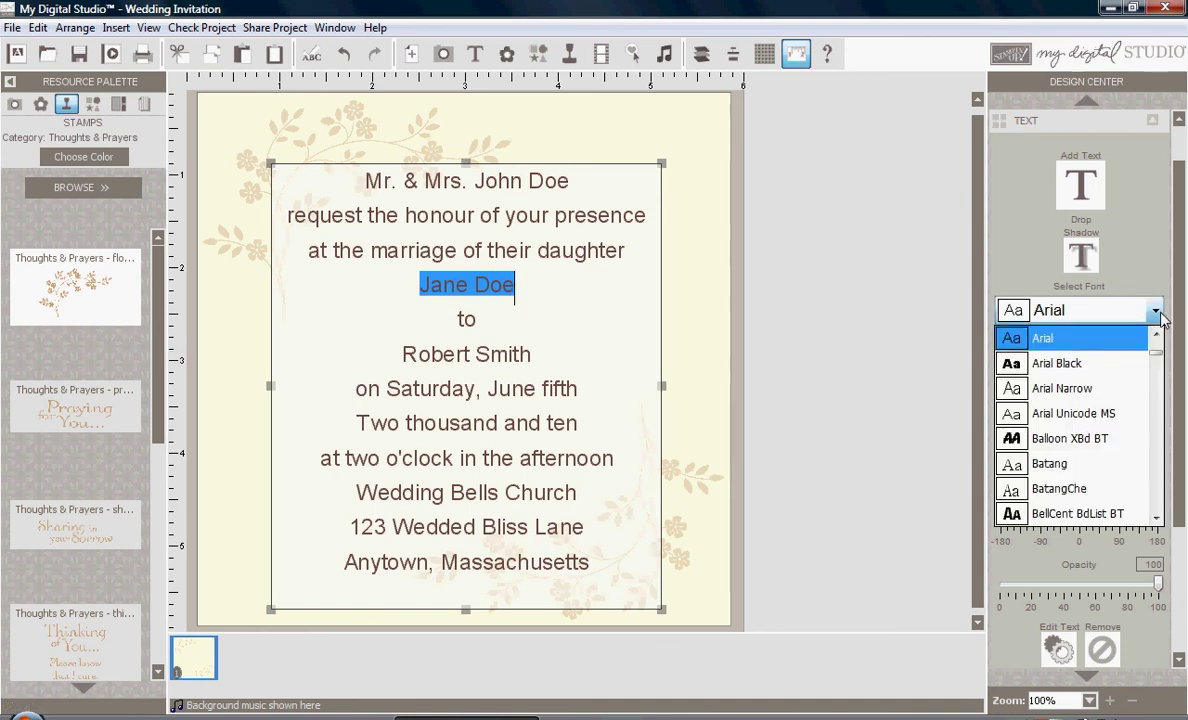
drag(1157, 362, 1172, 401)
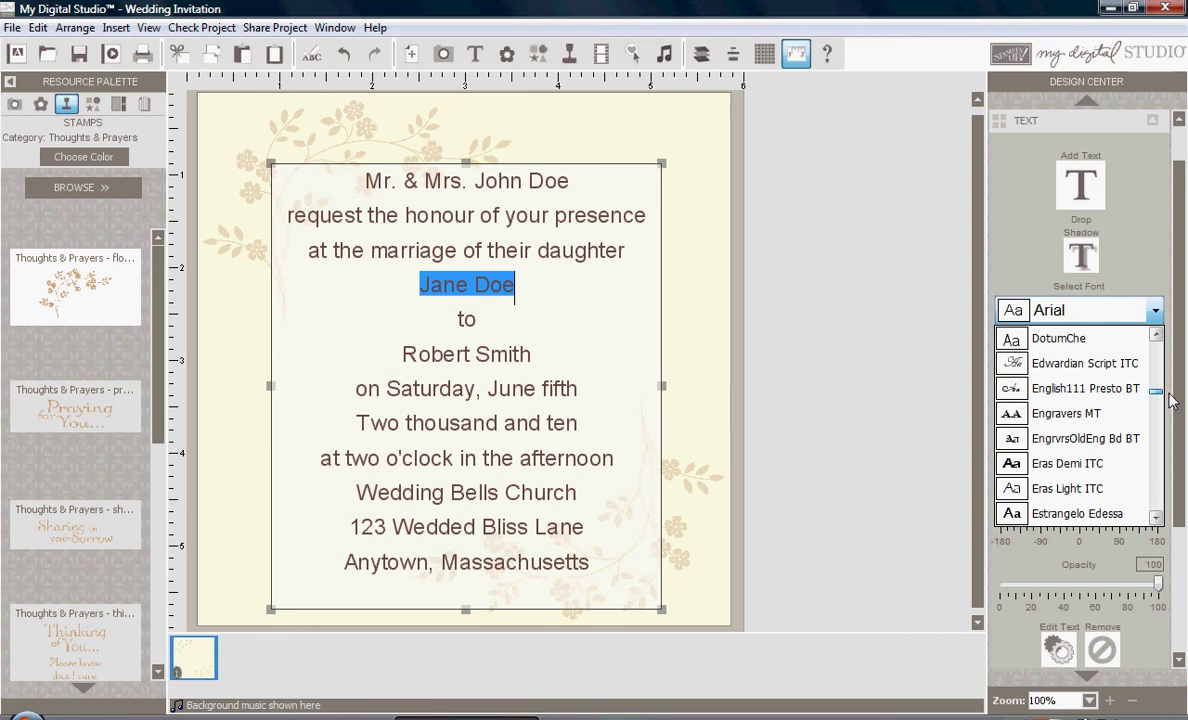
click(1090, 368)
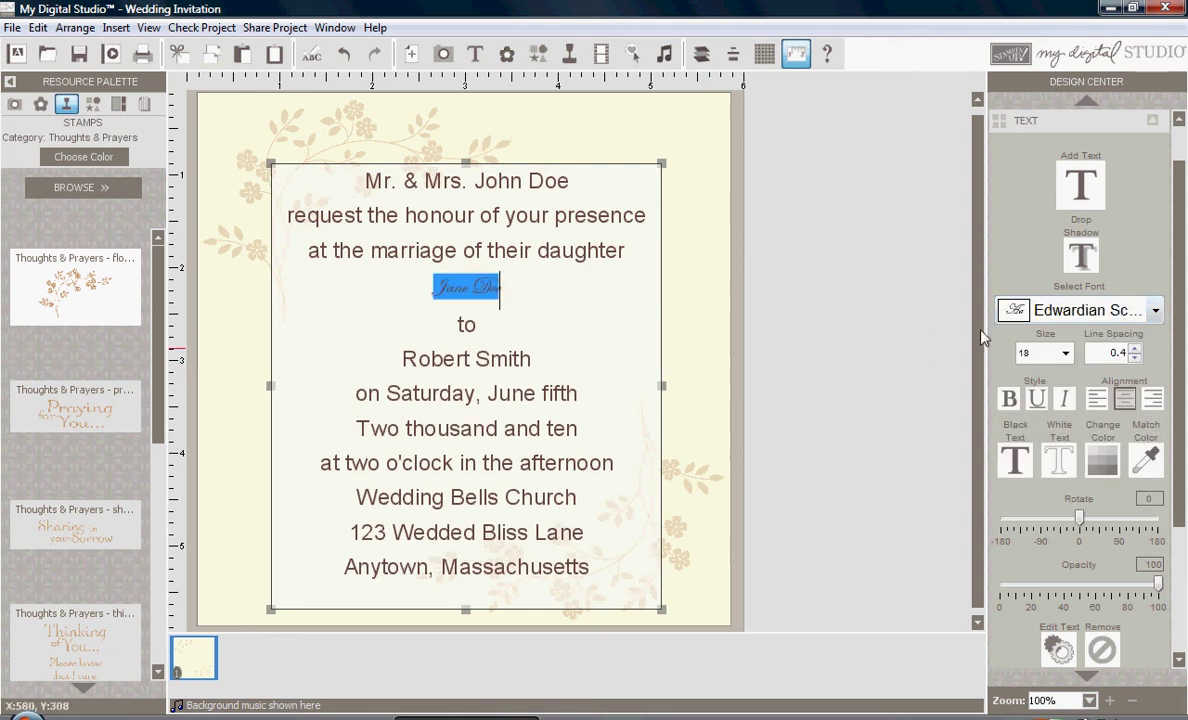
click(1066, 353)
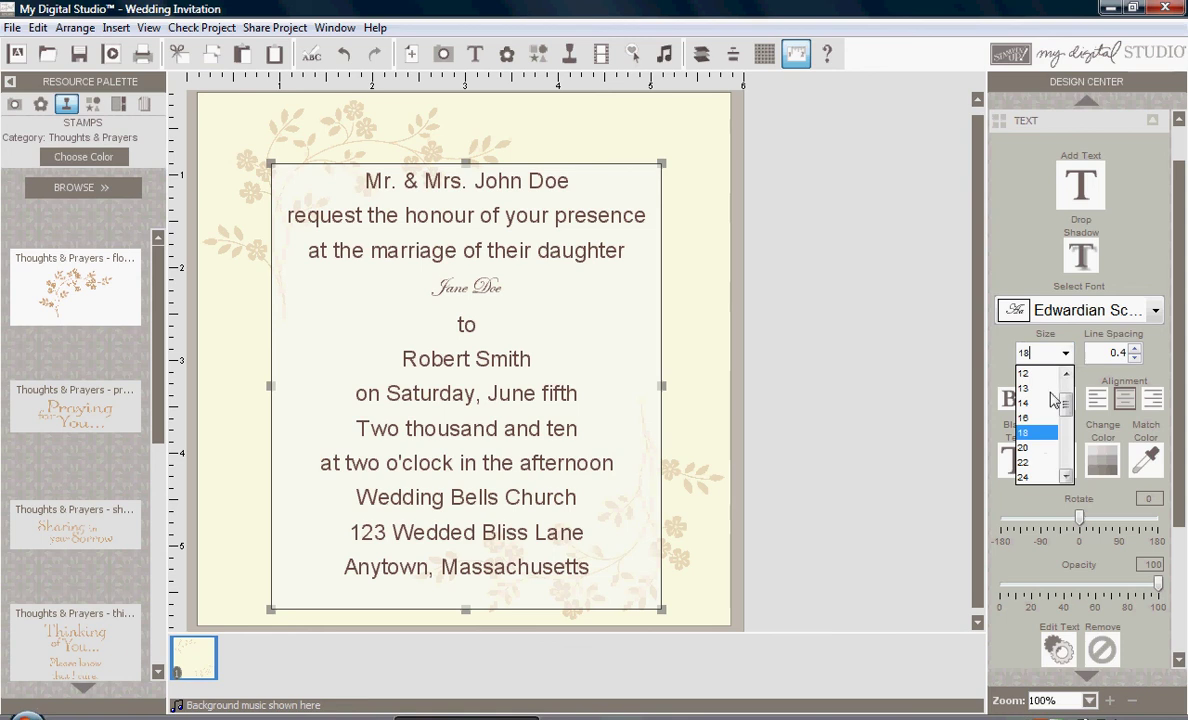
click(1023, 478)
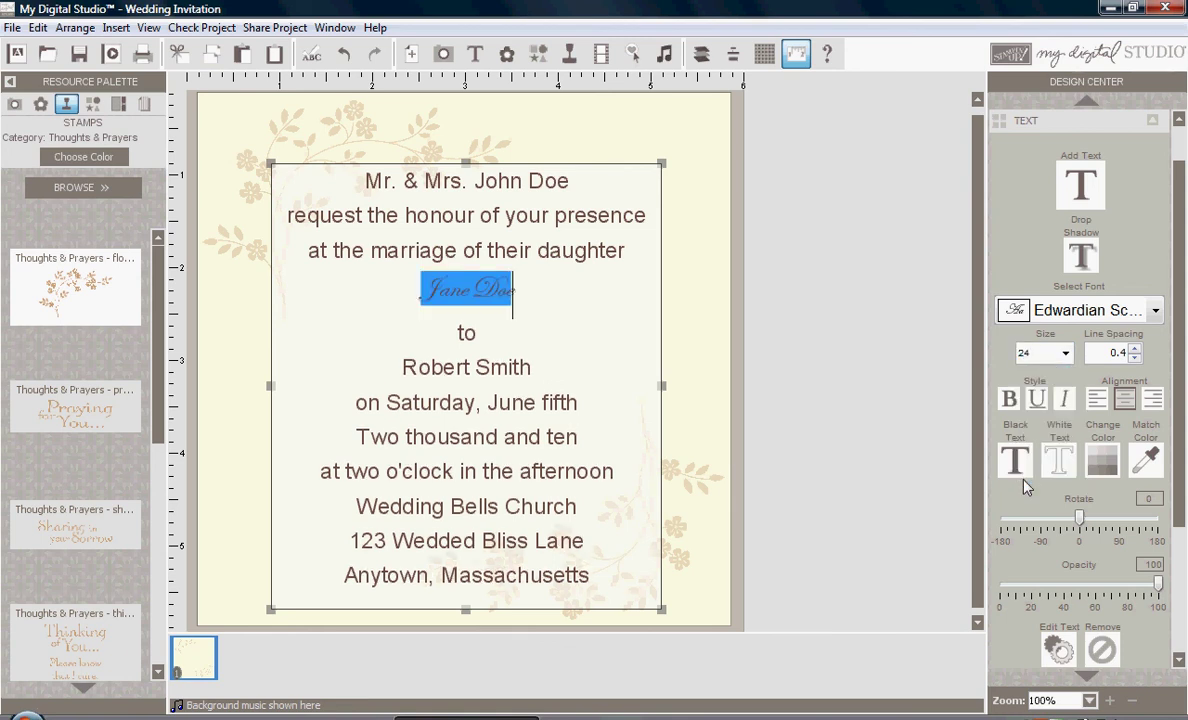
click(1009, 401)
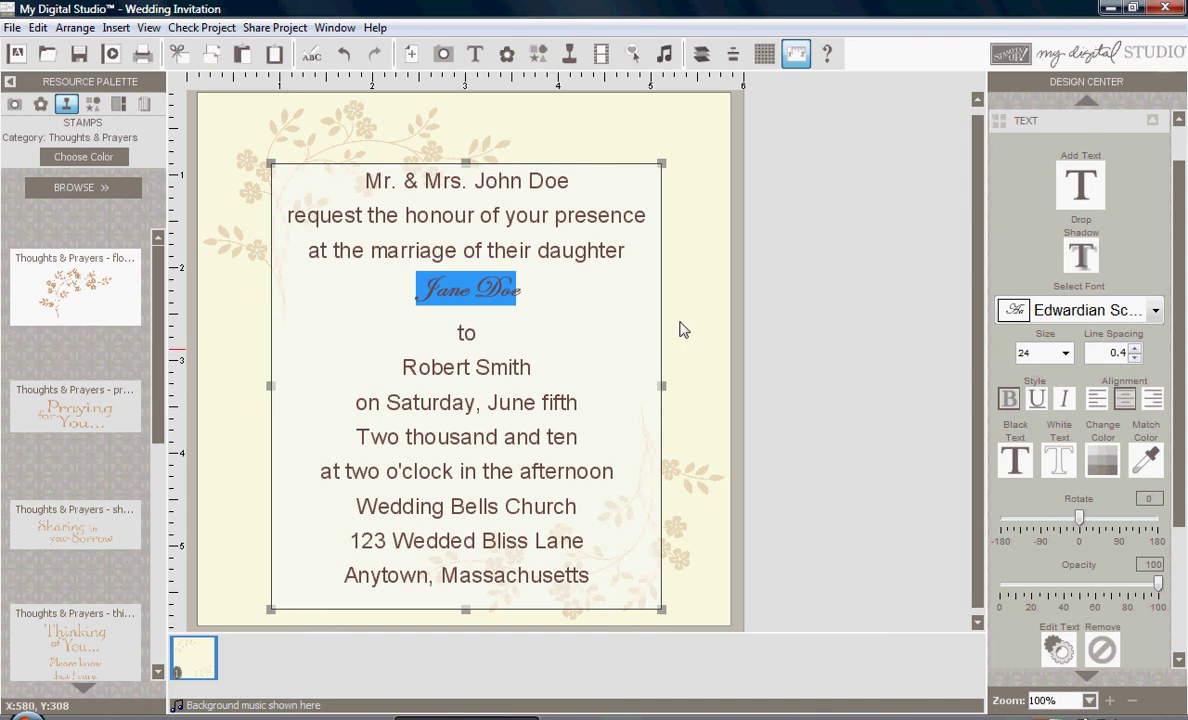
click(594, 310)
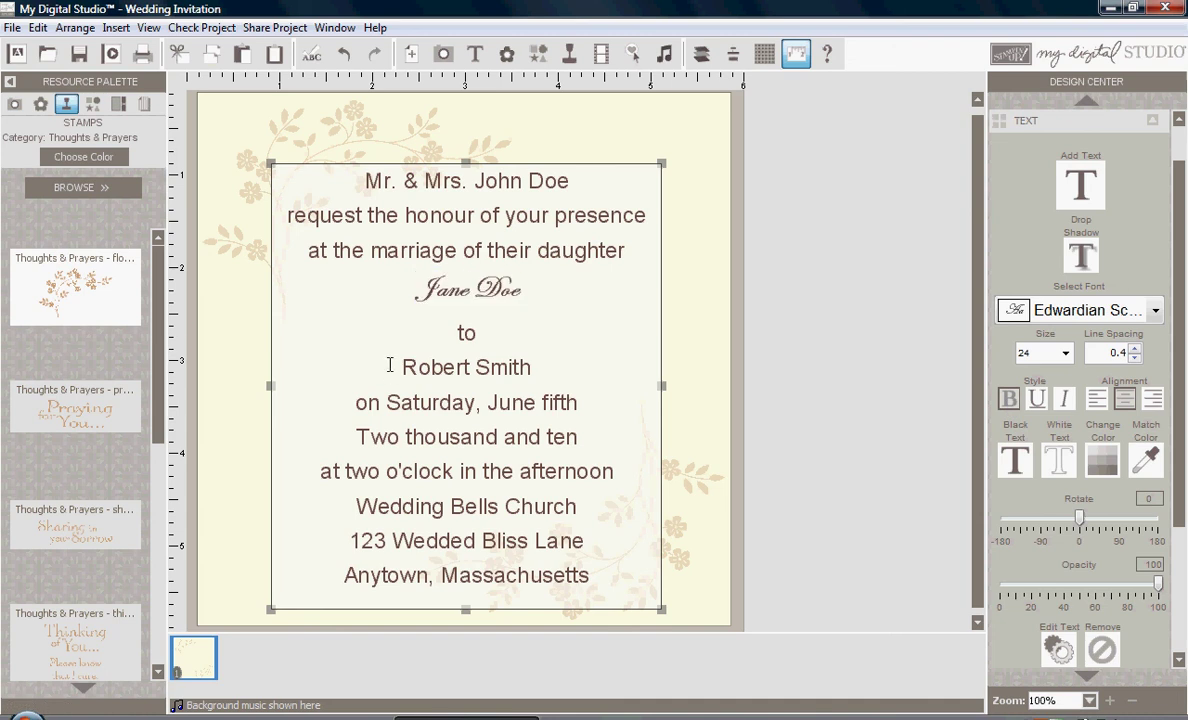
Format the groom's name in bold Edwardian Script ITC at size 24 and finish editing the text box.
drag(384, 368, 531, 368)
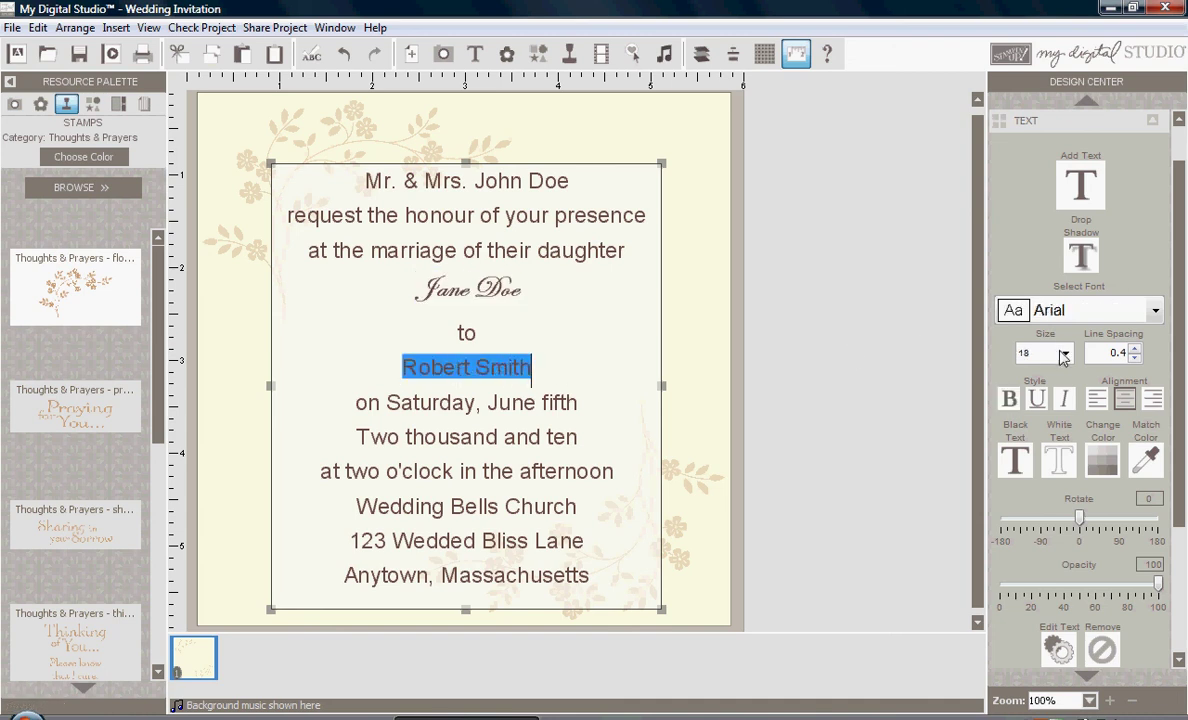
click(1076, 310)
click(1158, 486)
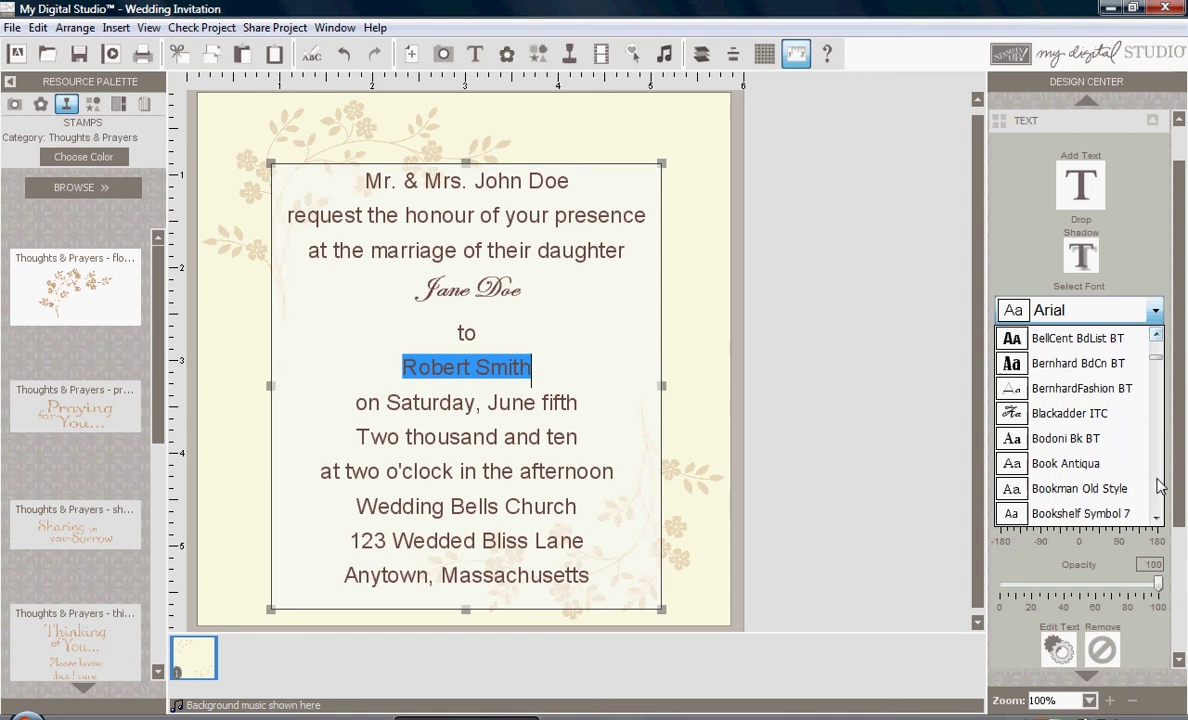
click(1158, 486)
click(1158, 486)
click(1158, 486)
click(1158, 486)
click(1158, 486)
click(1158, 486)
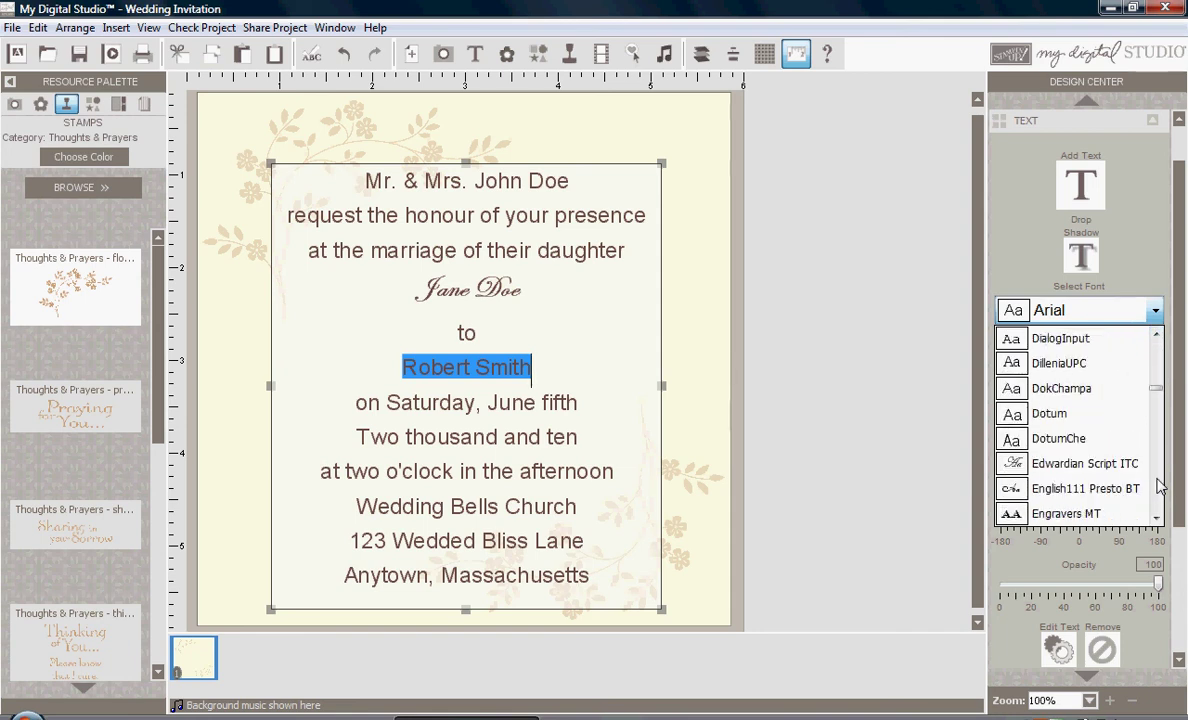
click(1118, 463)
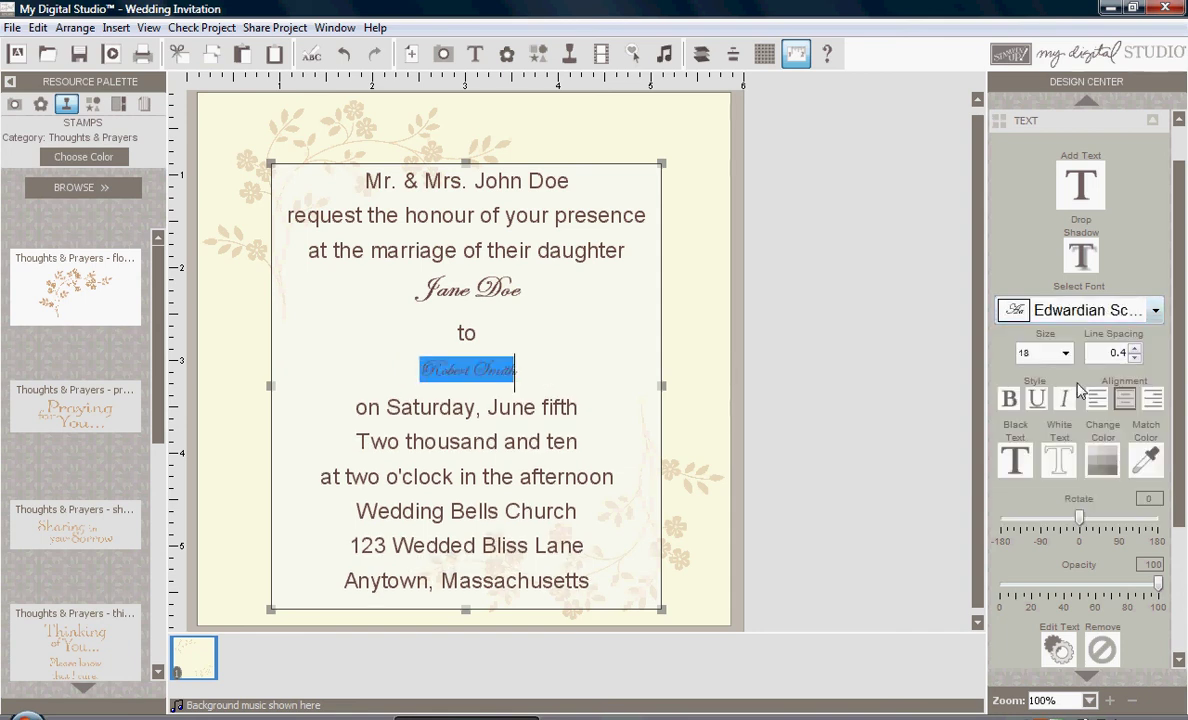
click(1065, 352)
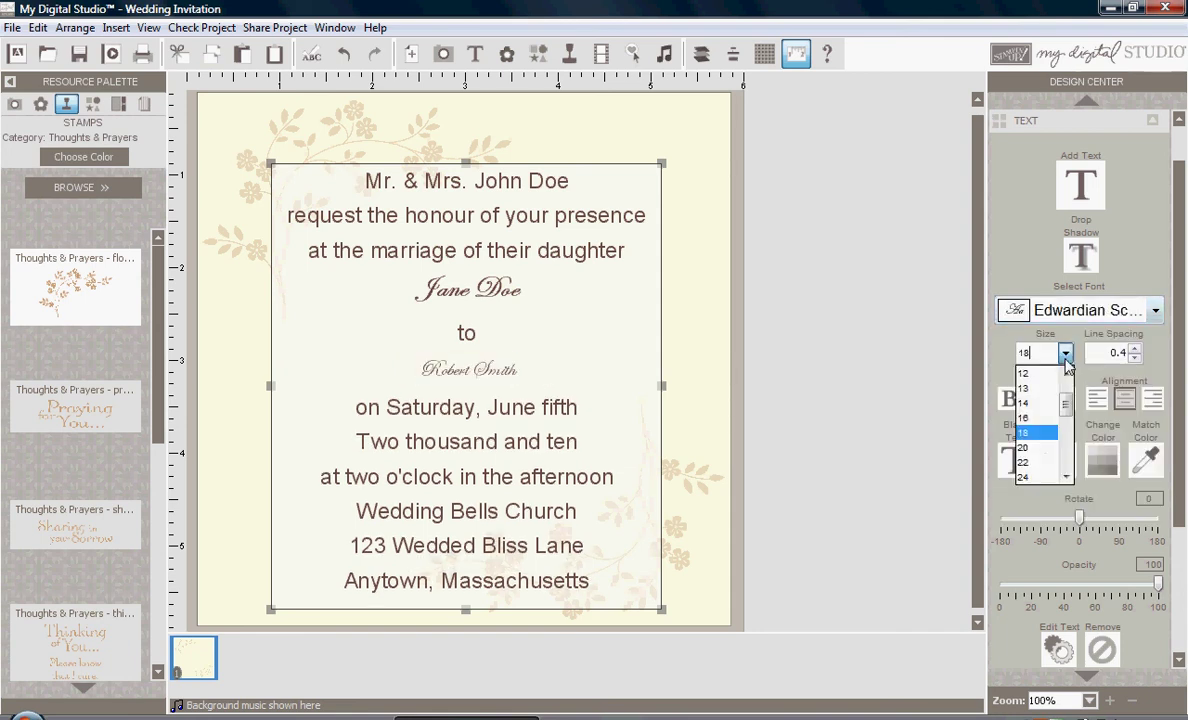
click(1036, 479)
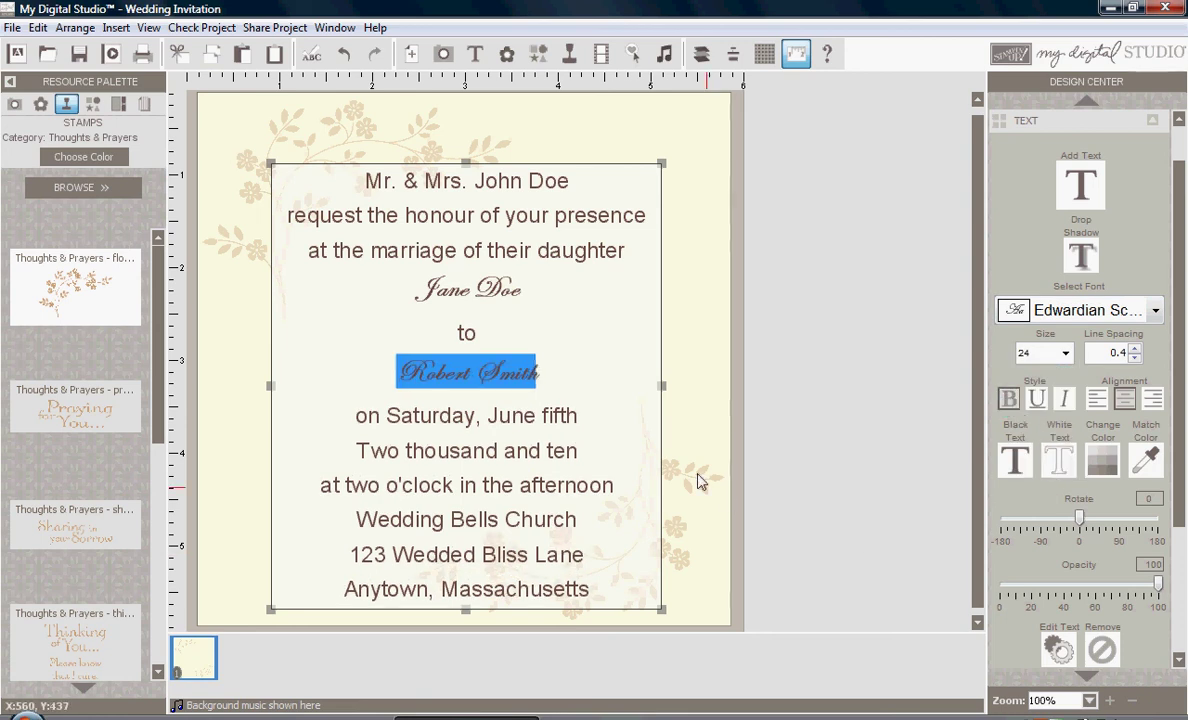
click(694, 331)
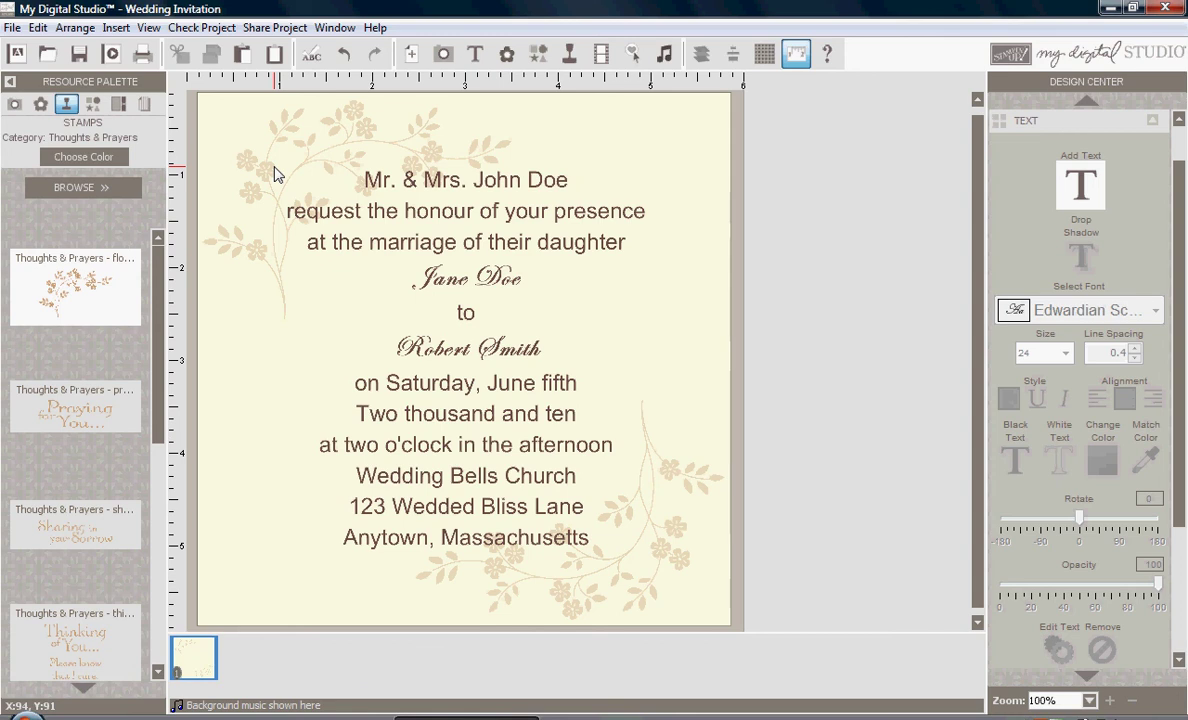
Save the invitation project and preview it as a Greeting Card.
click(111, 56)
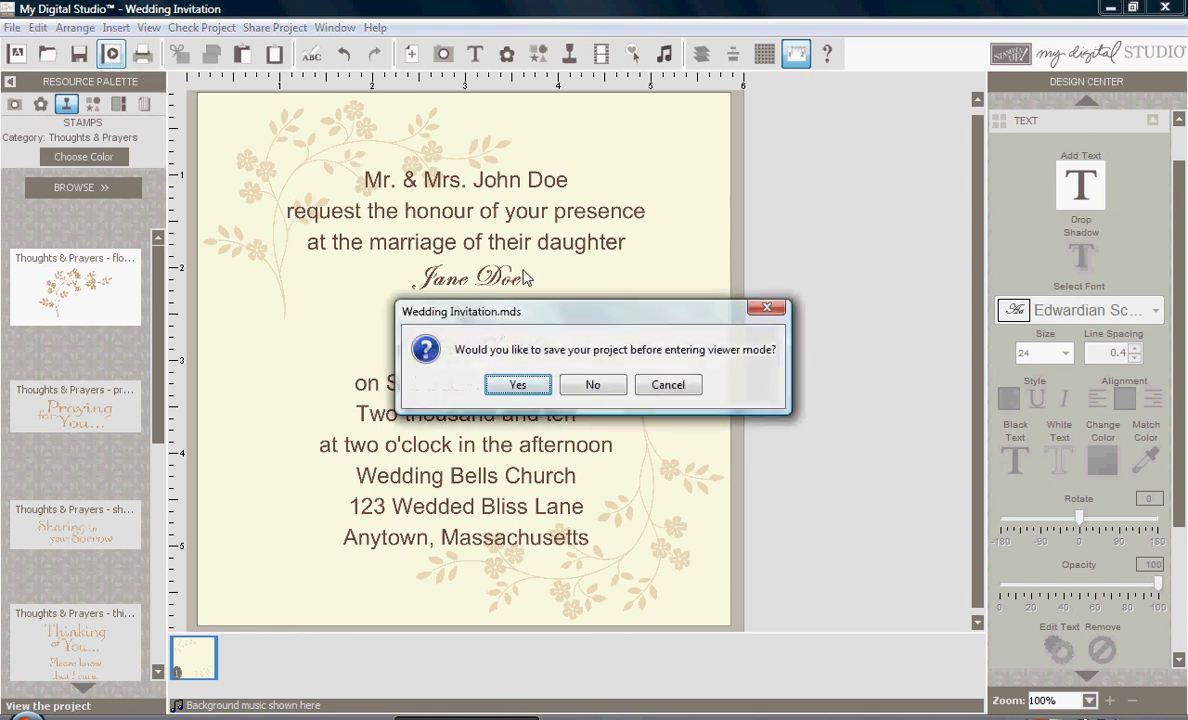
click(505, 383)
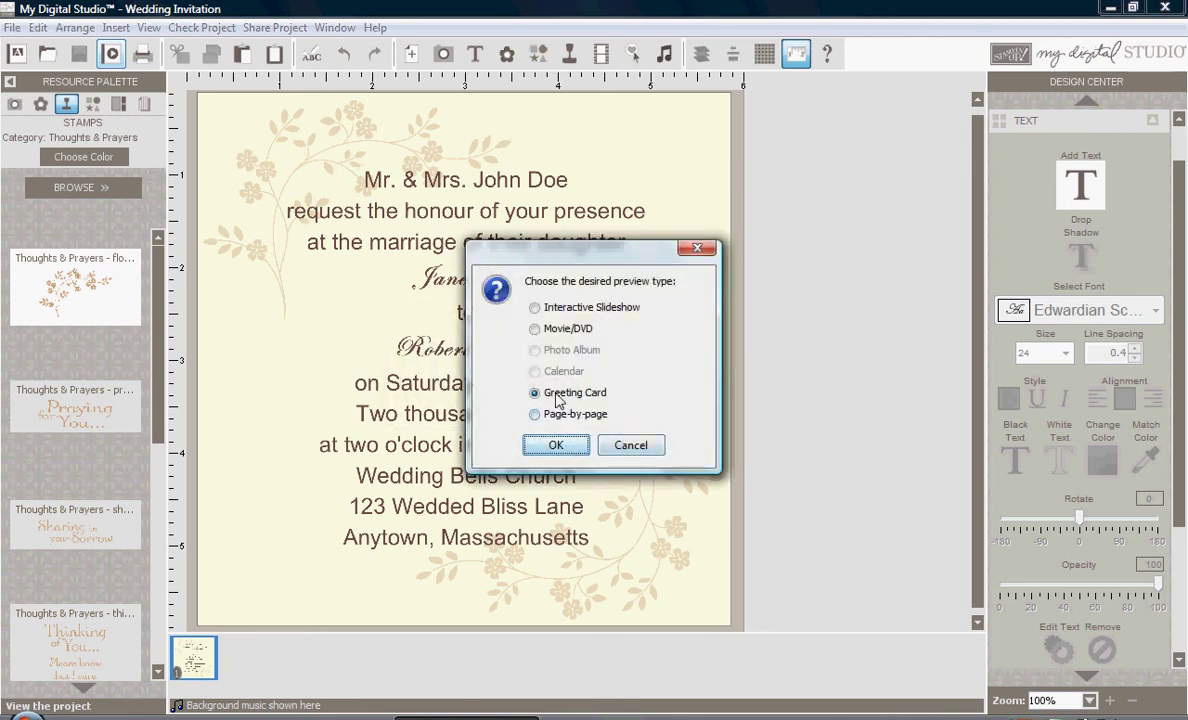
click(556, 446)
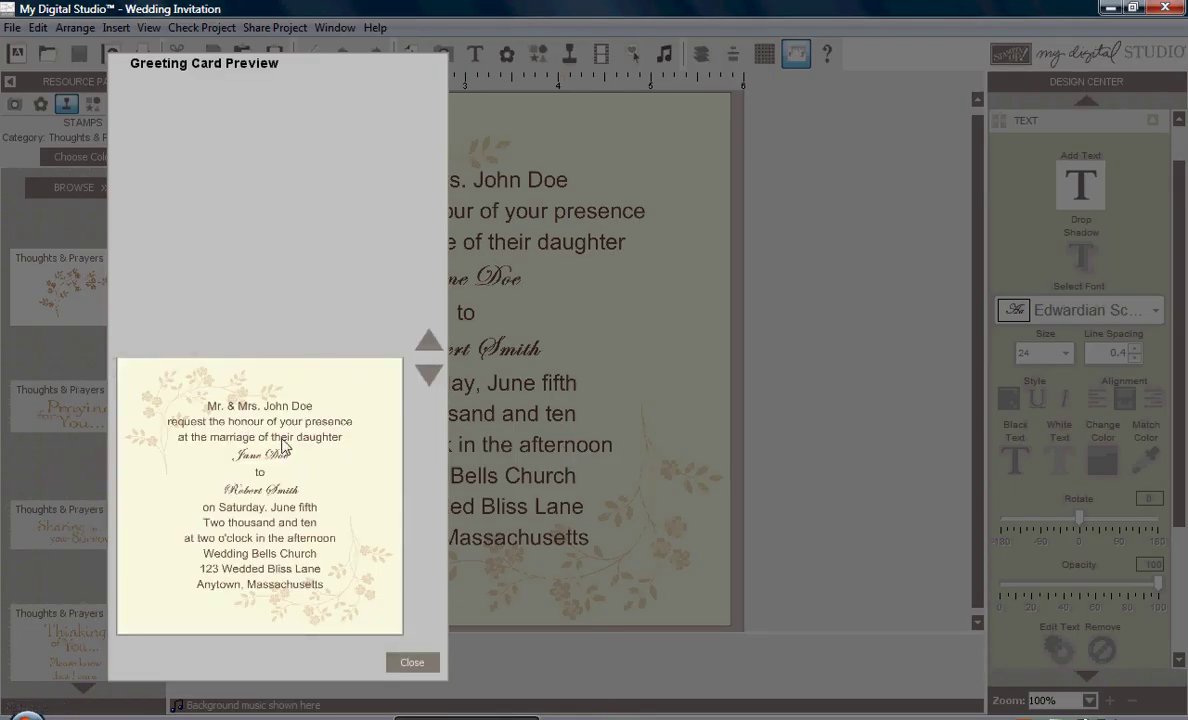
Page through the card preview's inside and back, return to the front, and close the preview.
click(430, 380)
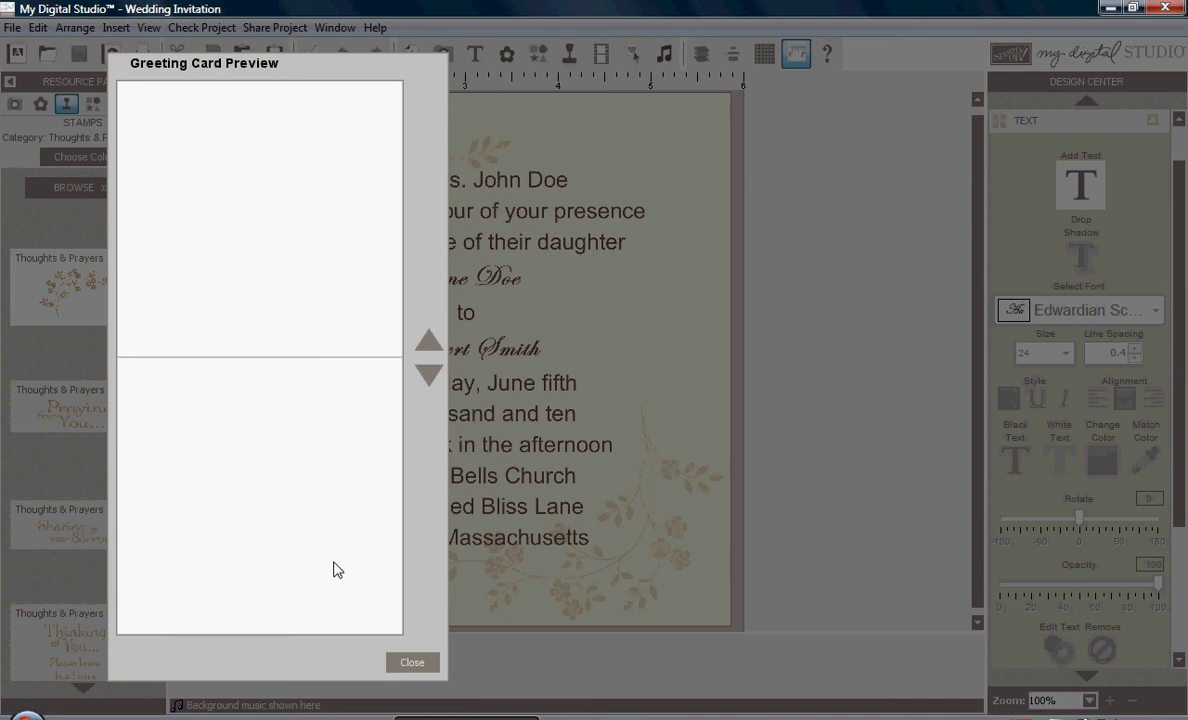
click(429, 378)
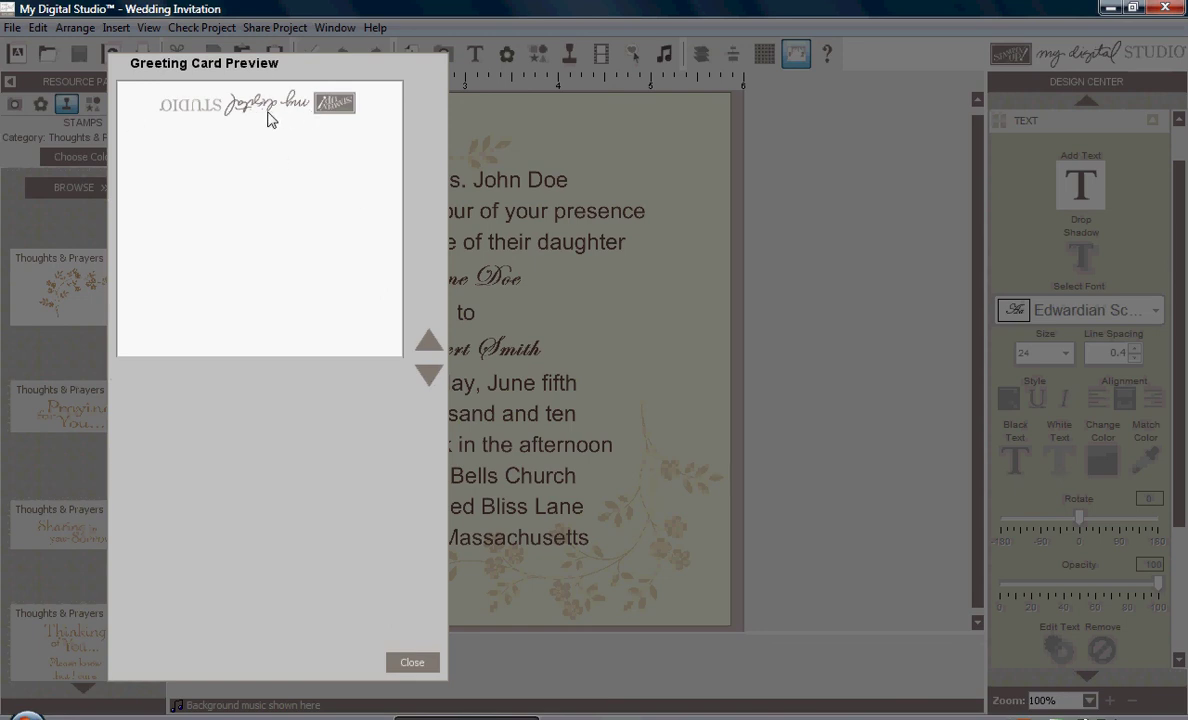
click(428, 378)
click(428, 346)
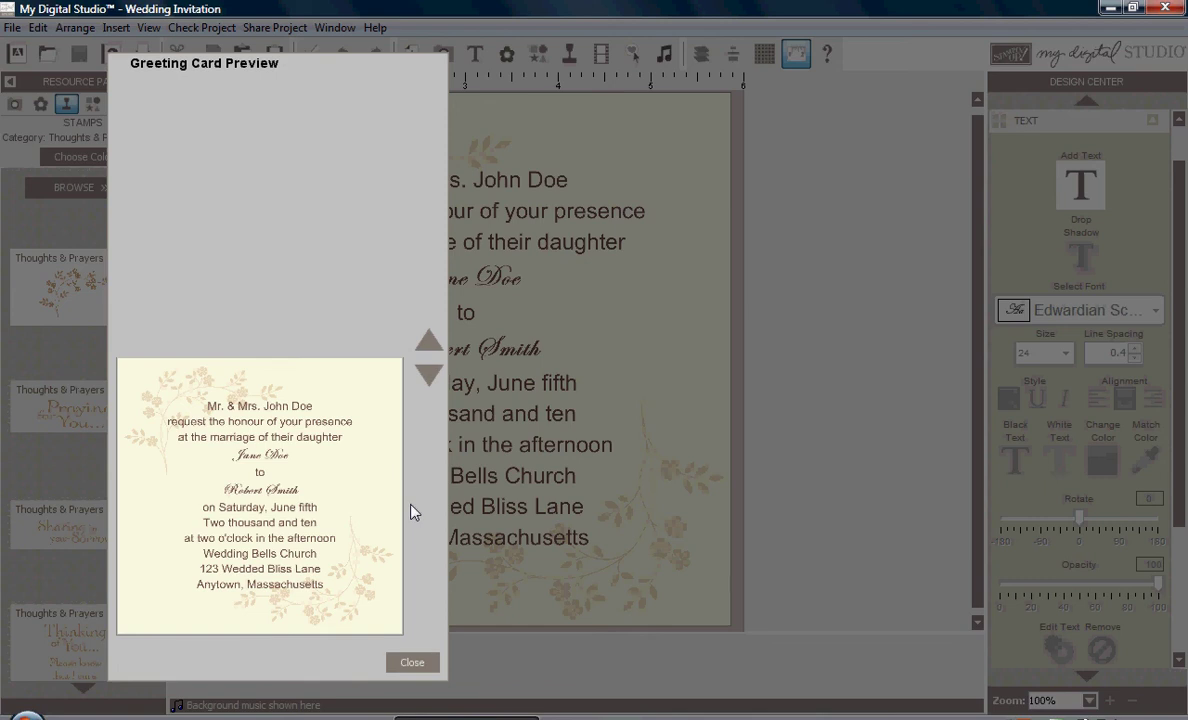
click(418, 665)
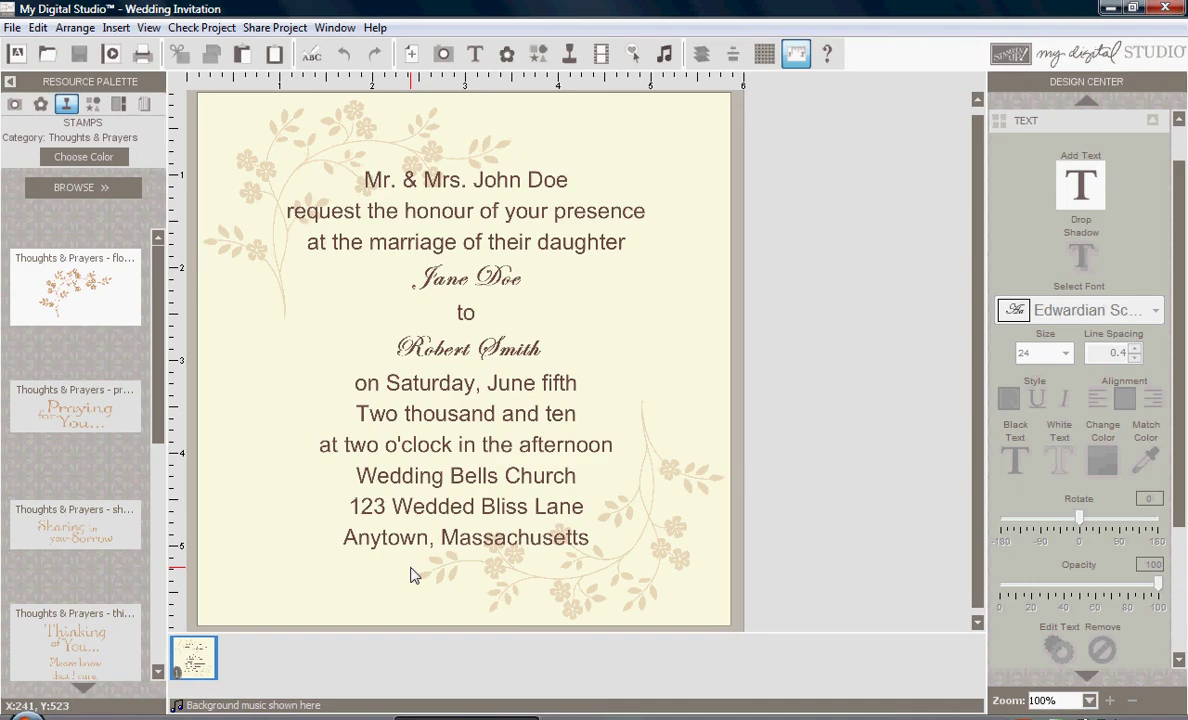
click(615, 393)
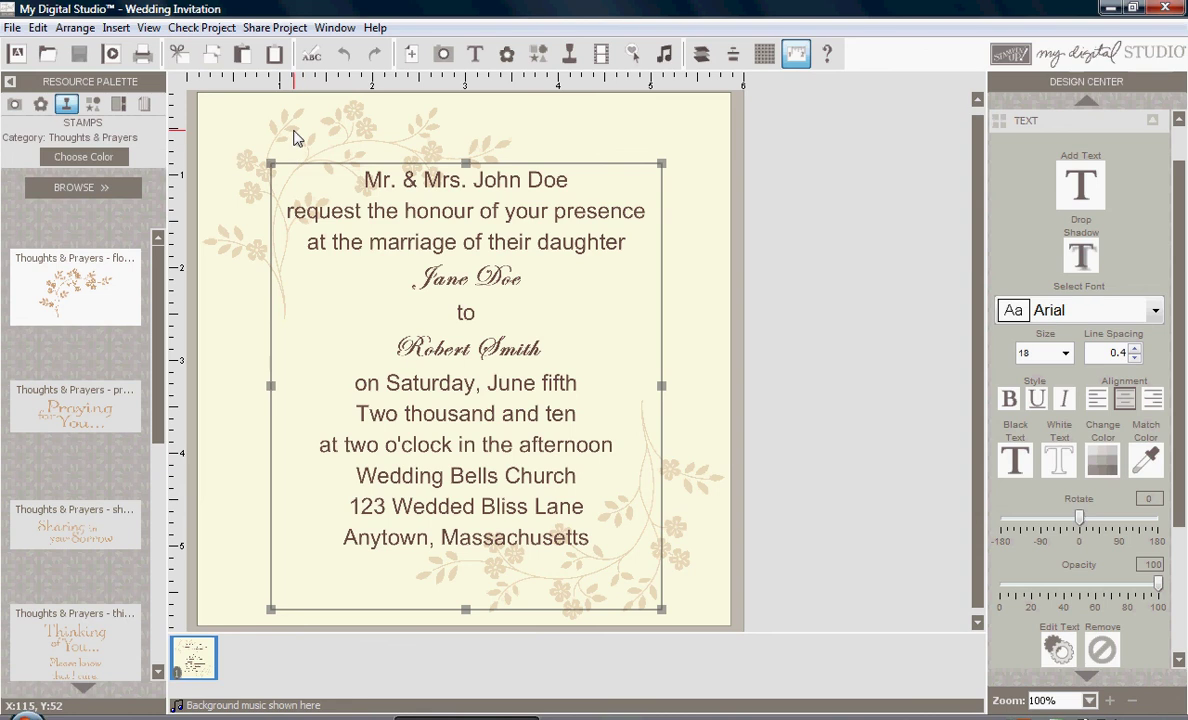
click(688, 207)
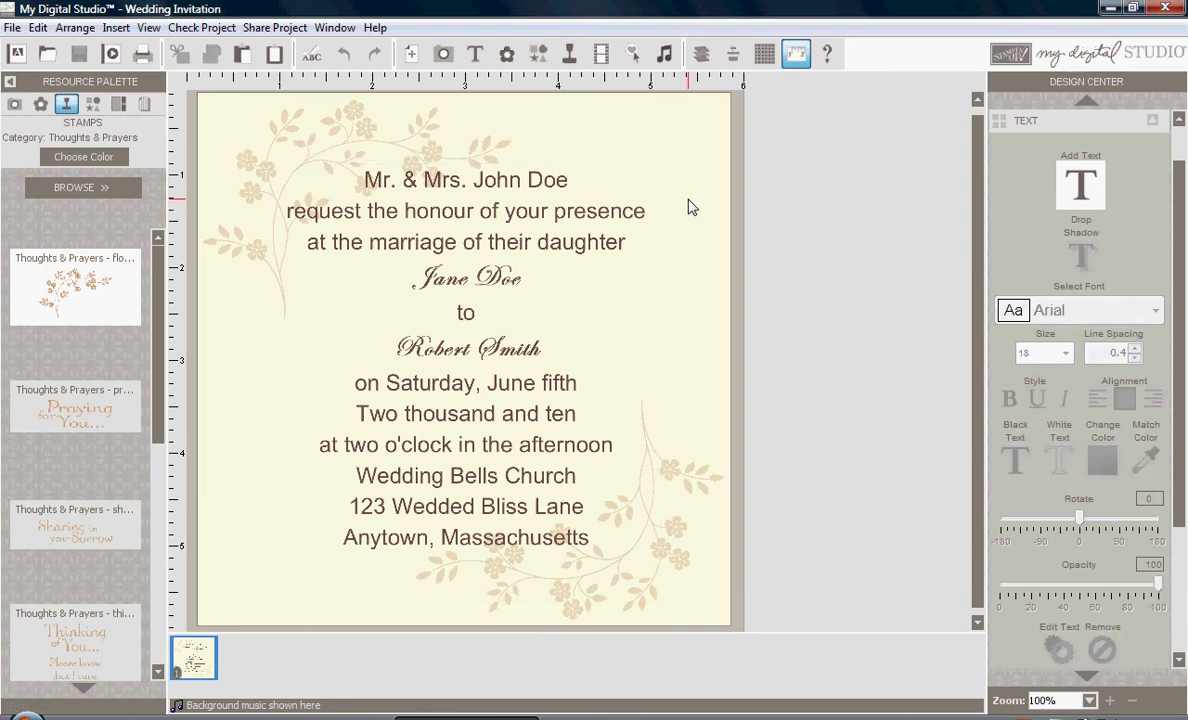